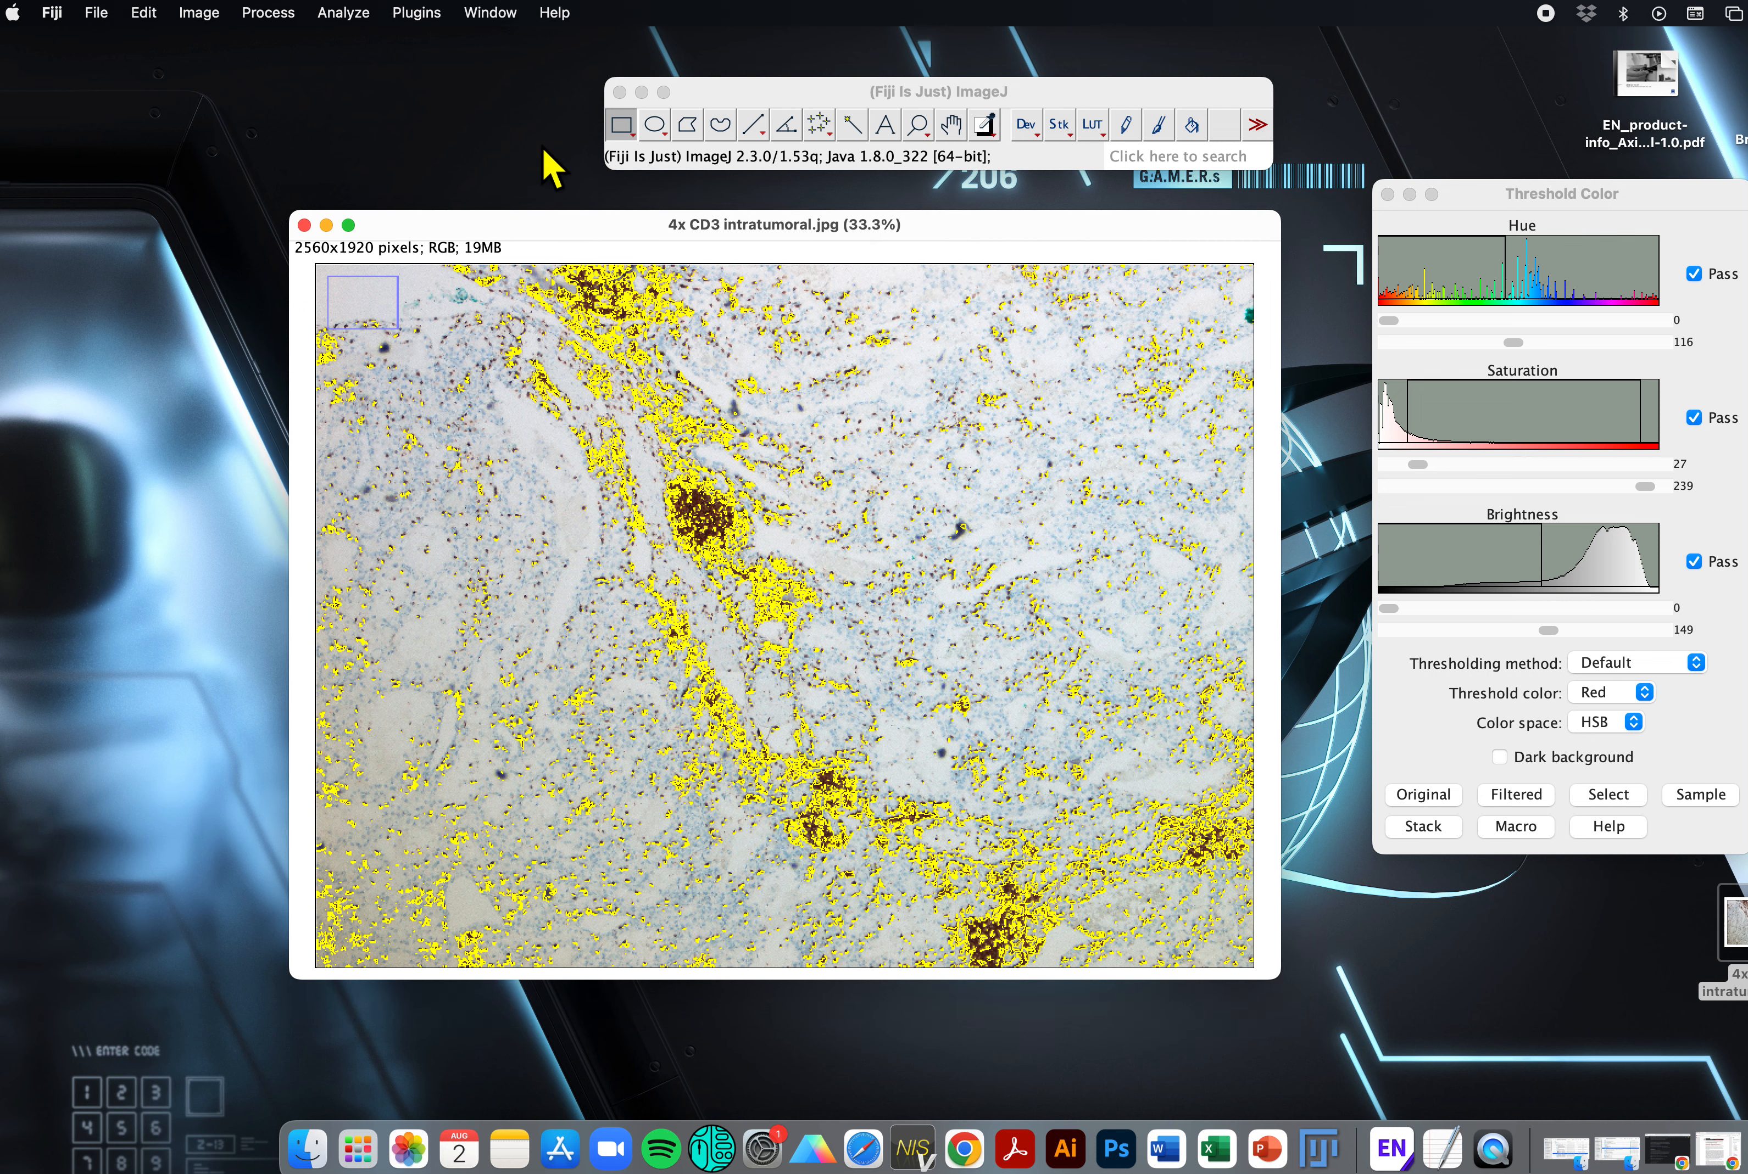
Step: Convert the colour-thresholded 4x CD3 intratumoral image to a binary image
{"action": "left_click", "coordinate": [197, 13]}
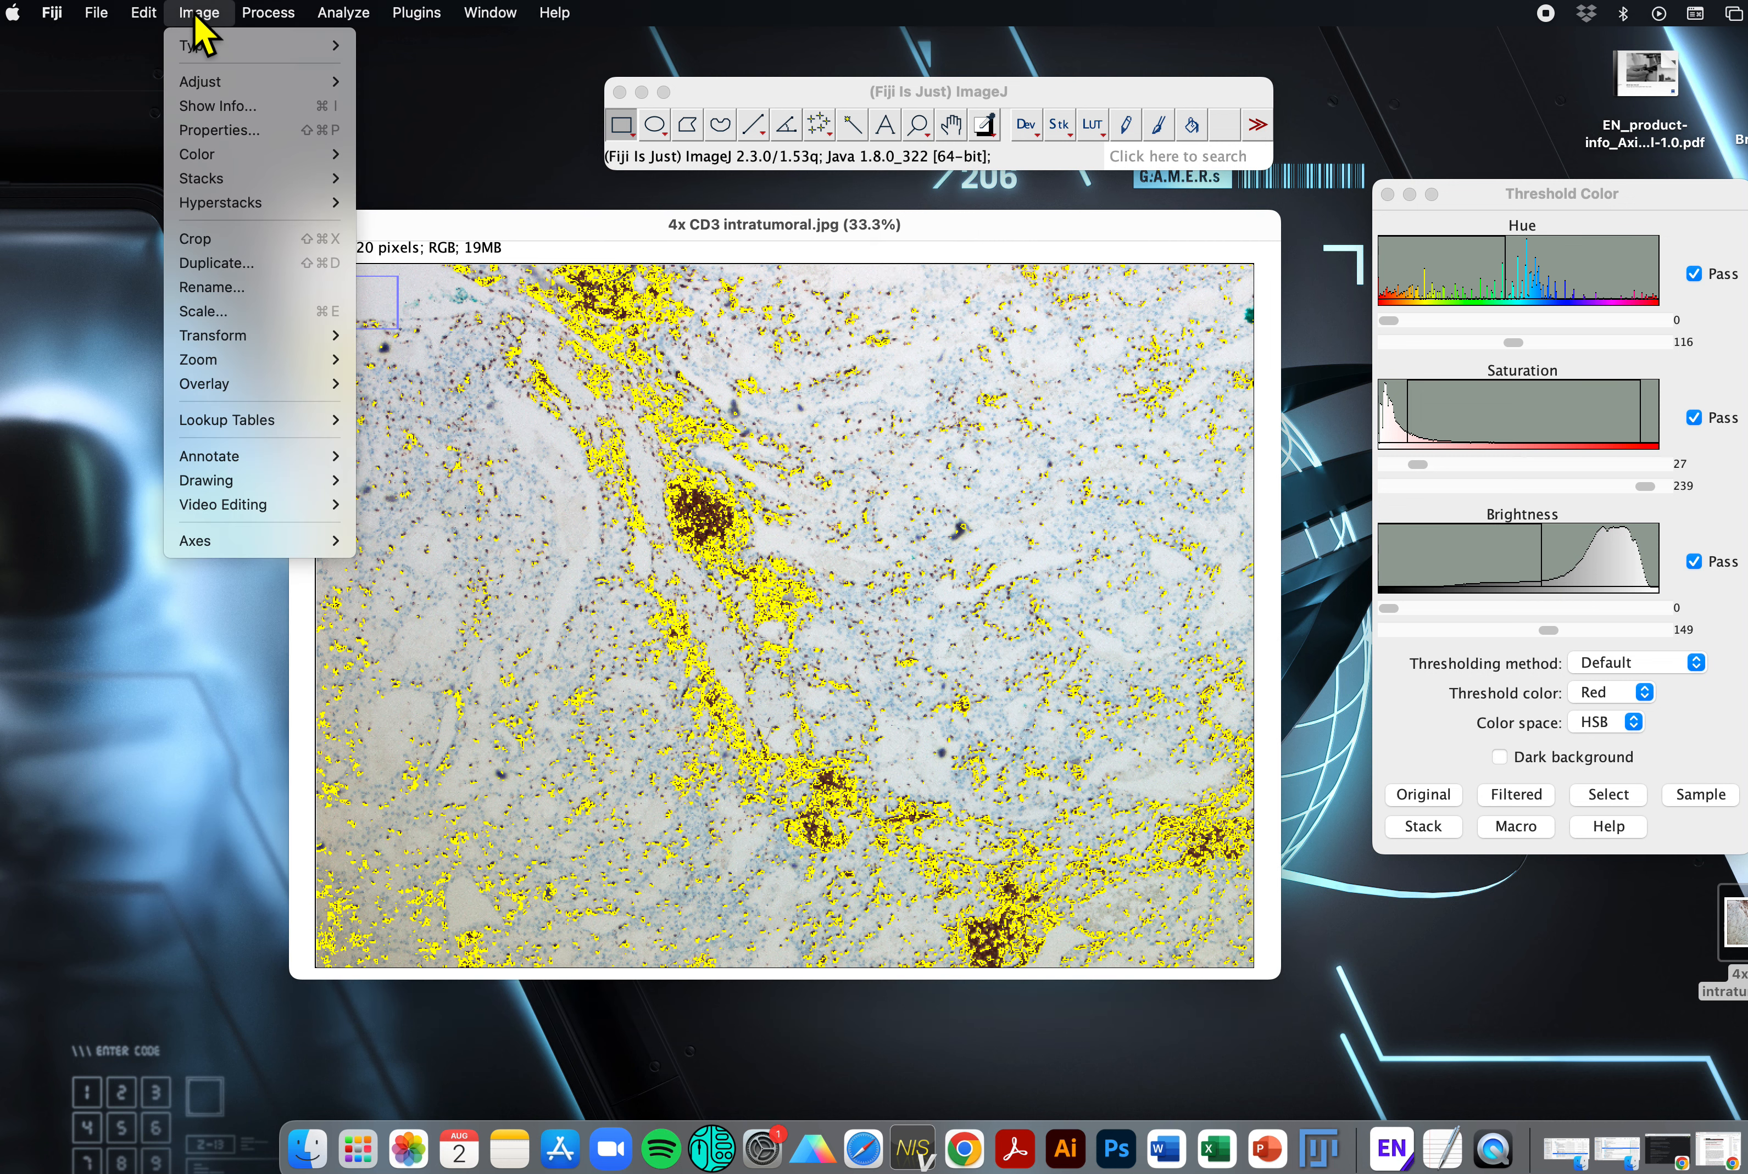
{"action": "mouse_move", "coordinate": [256, 12]}
{"action": "mouse_move", "coordinate": [301, 192]}
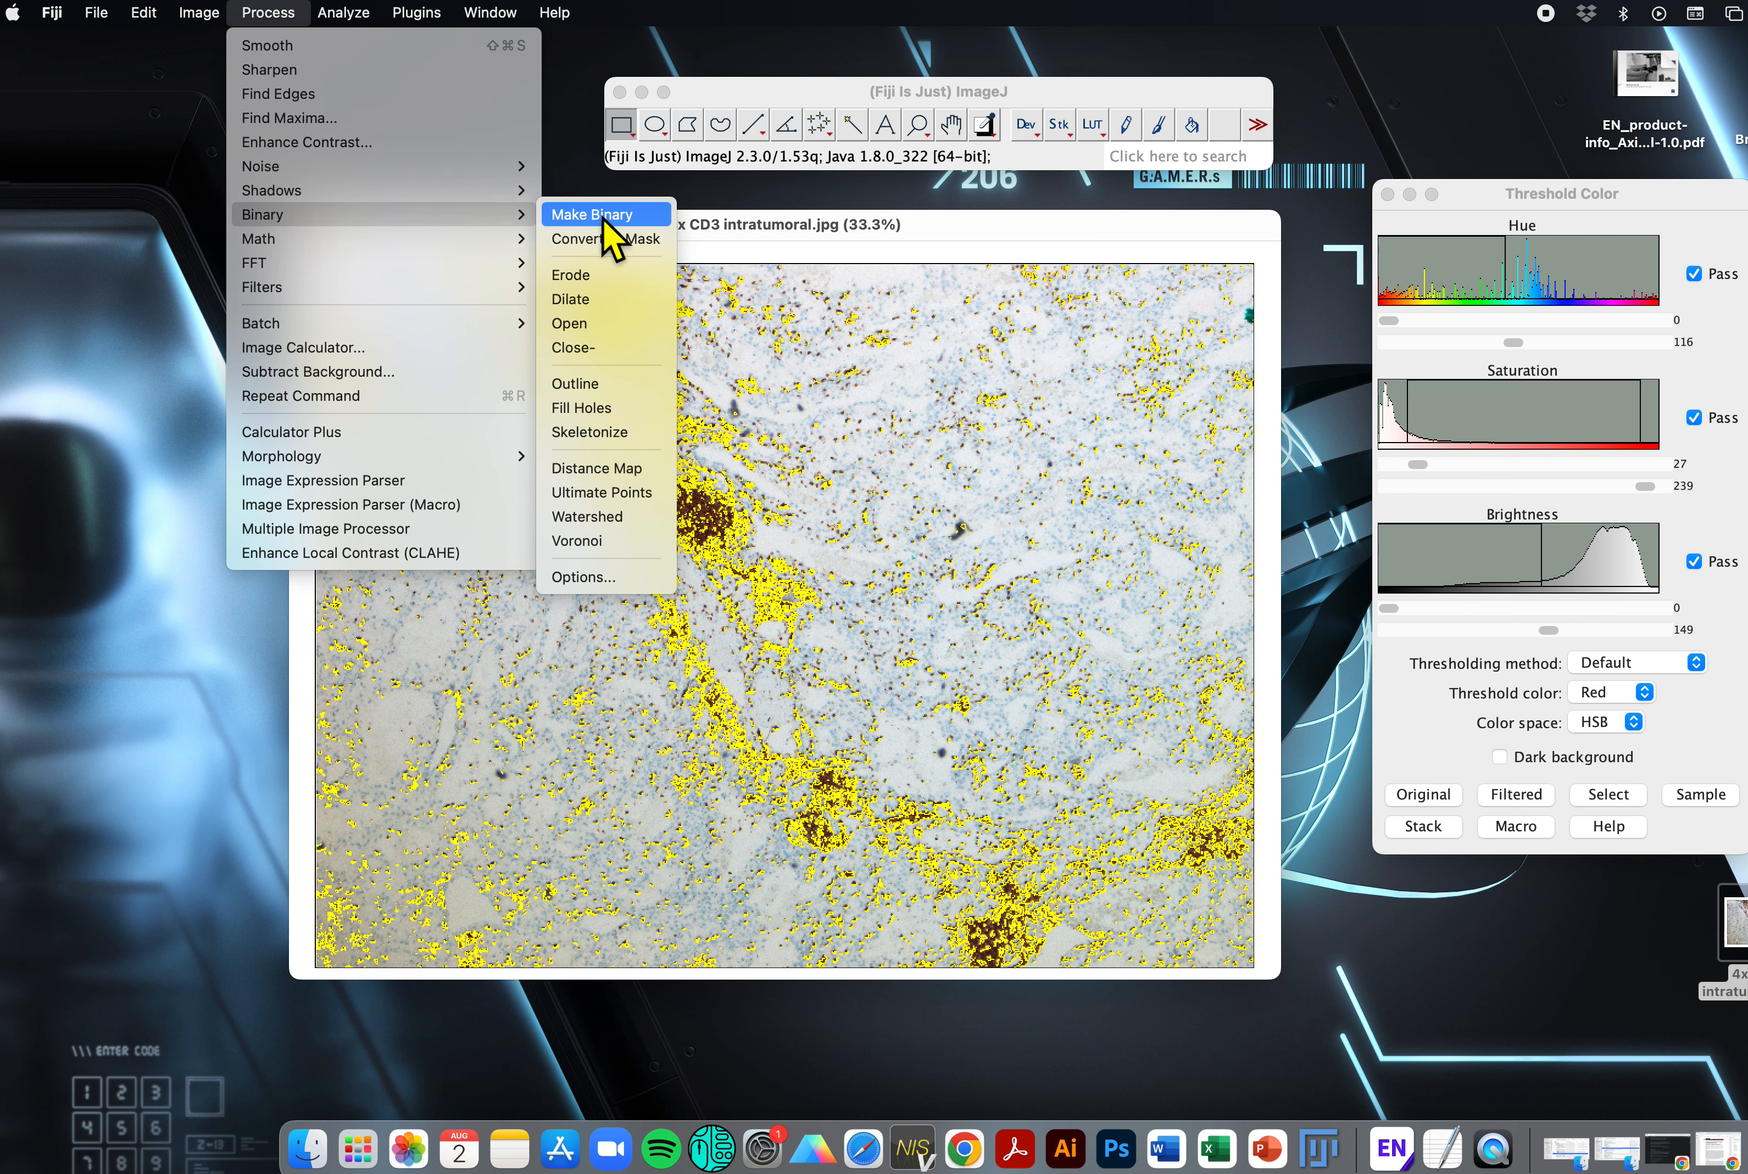
{"action": "left_click", "coordinate": [594, 215]}
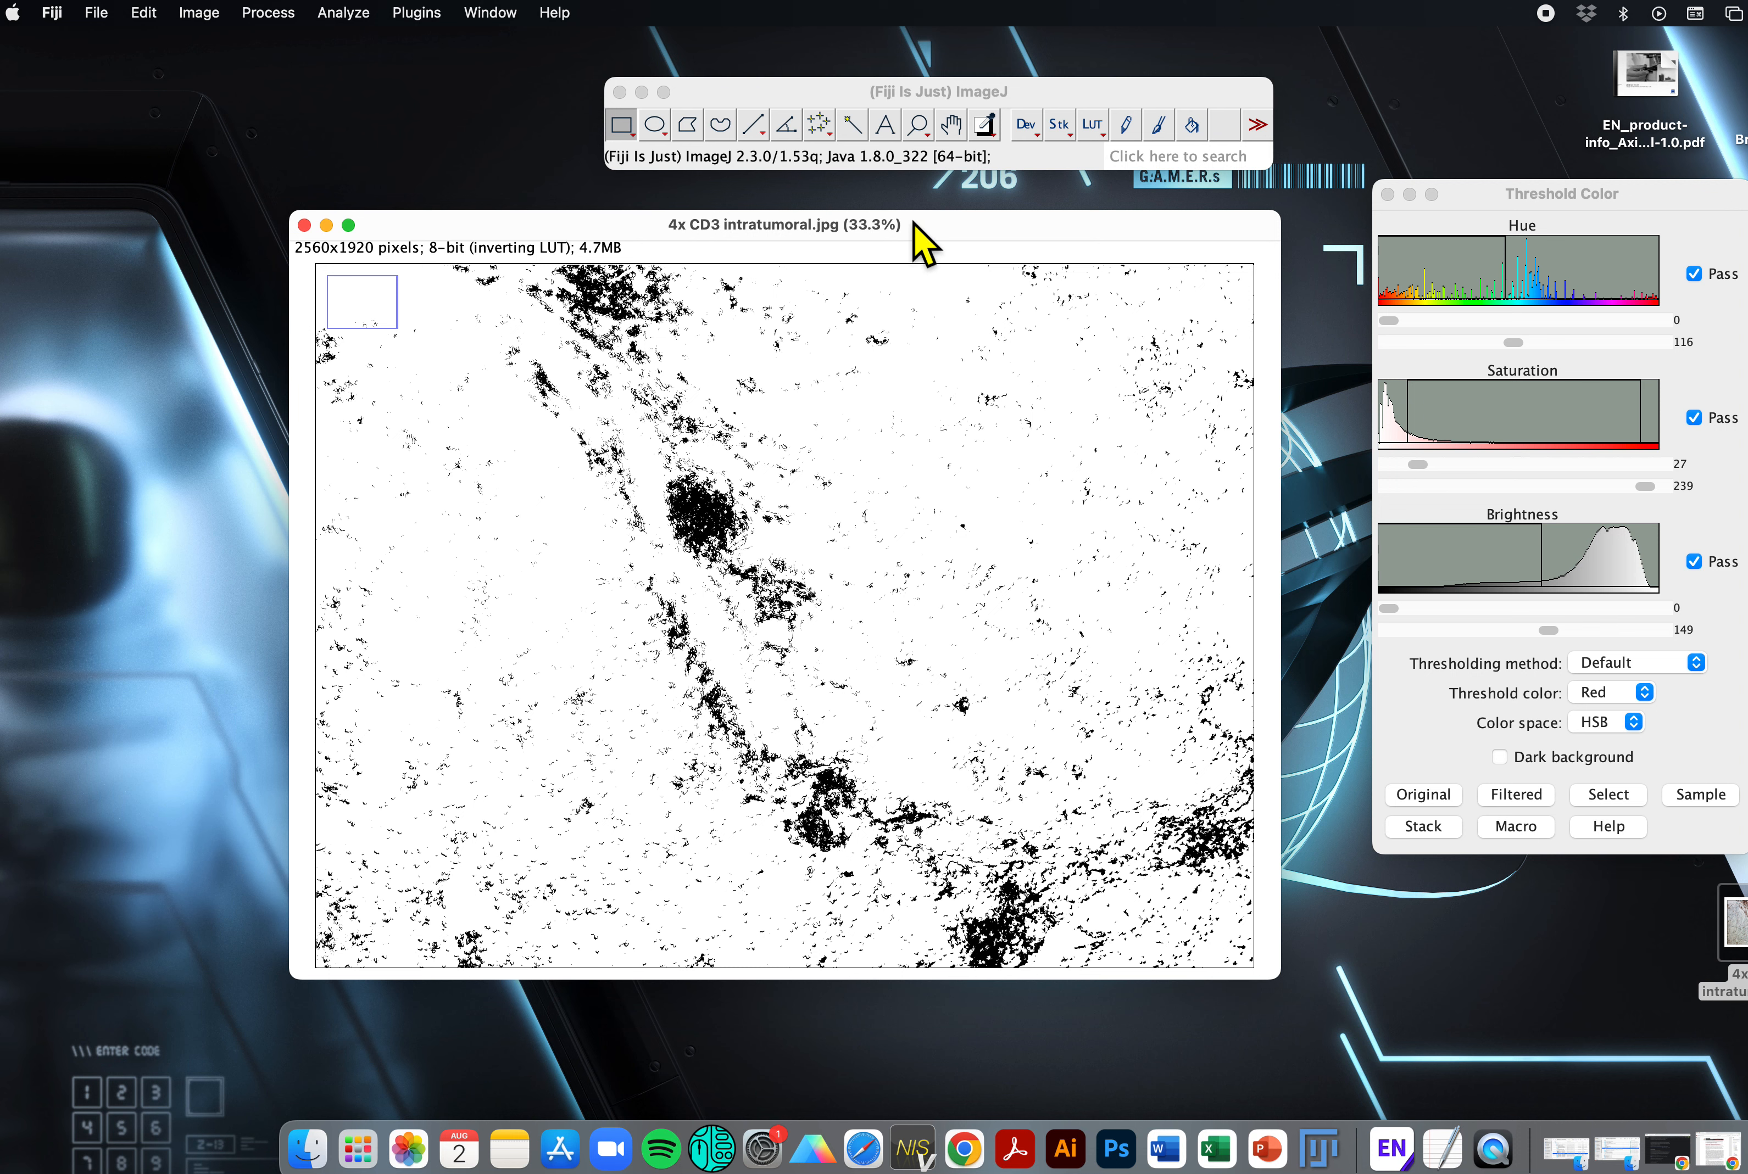
{"action": "left_click_drag", "start_coordinate": [918, 227], "coordinate": [920, 225]}
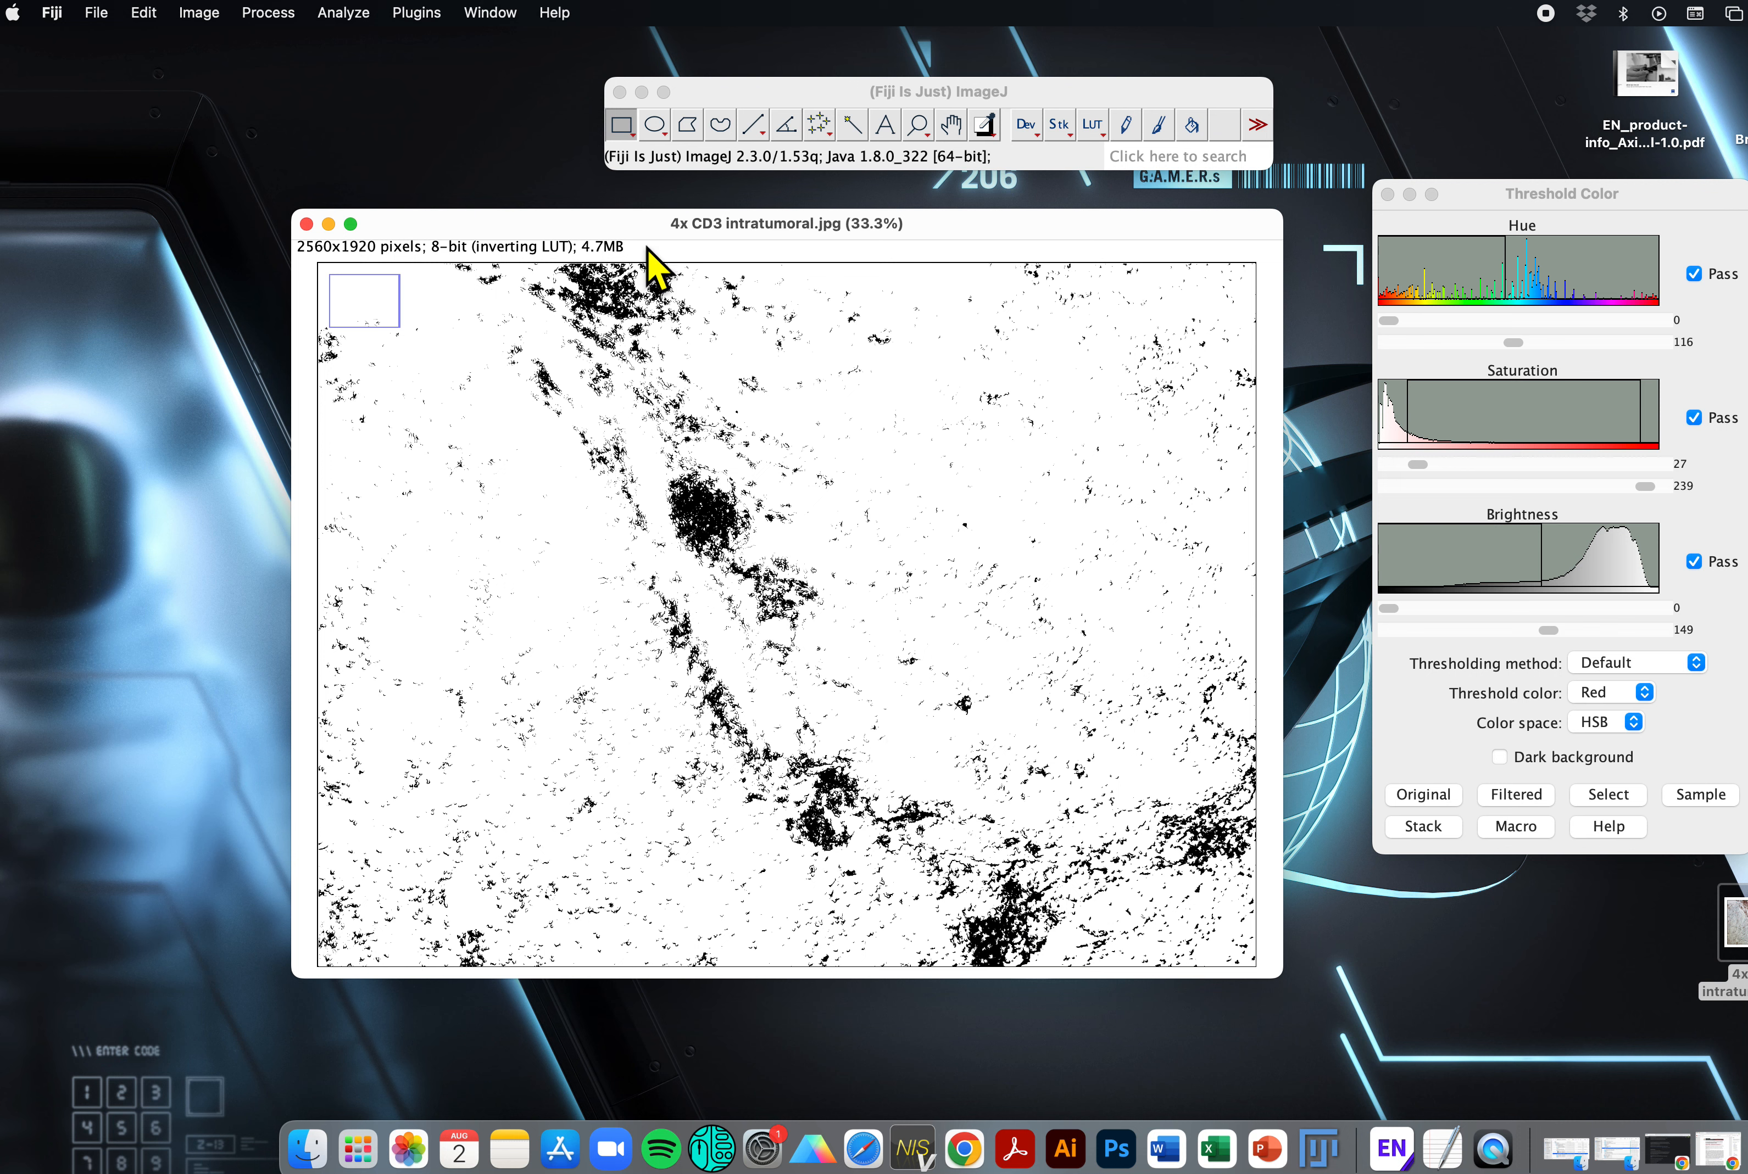
{"action": "left_click_drag", "start_coordinate": [648, 226], "coordinate": [635, 240]}
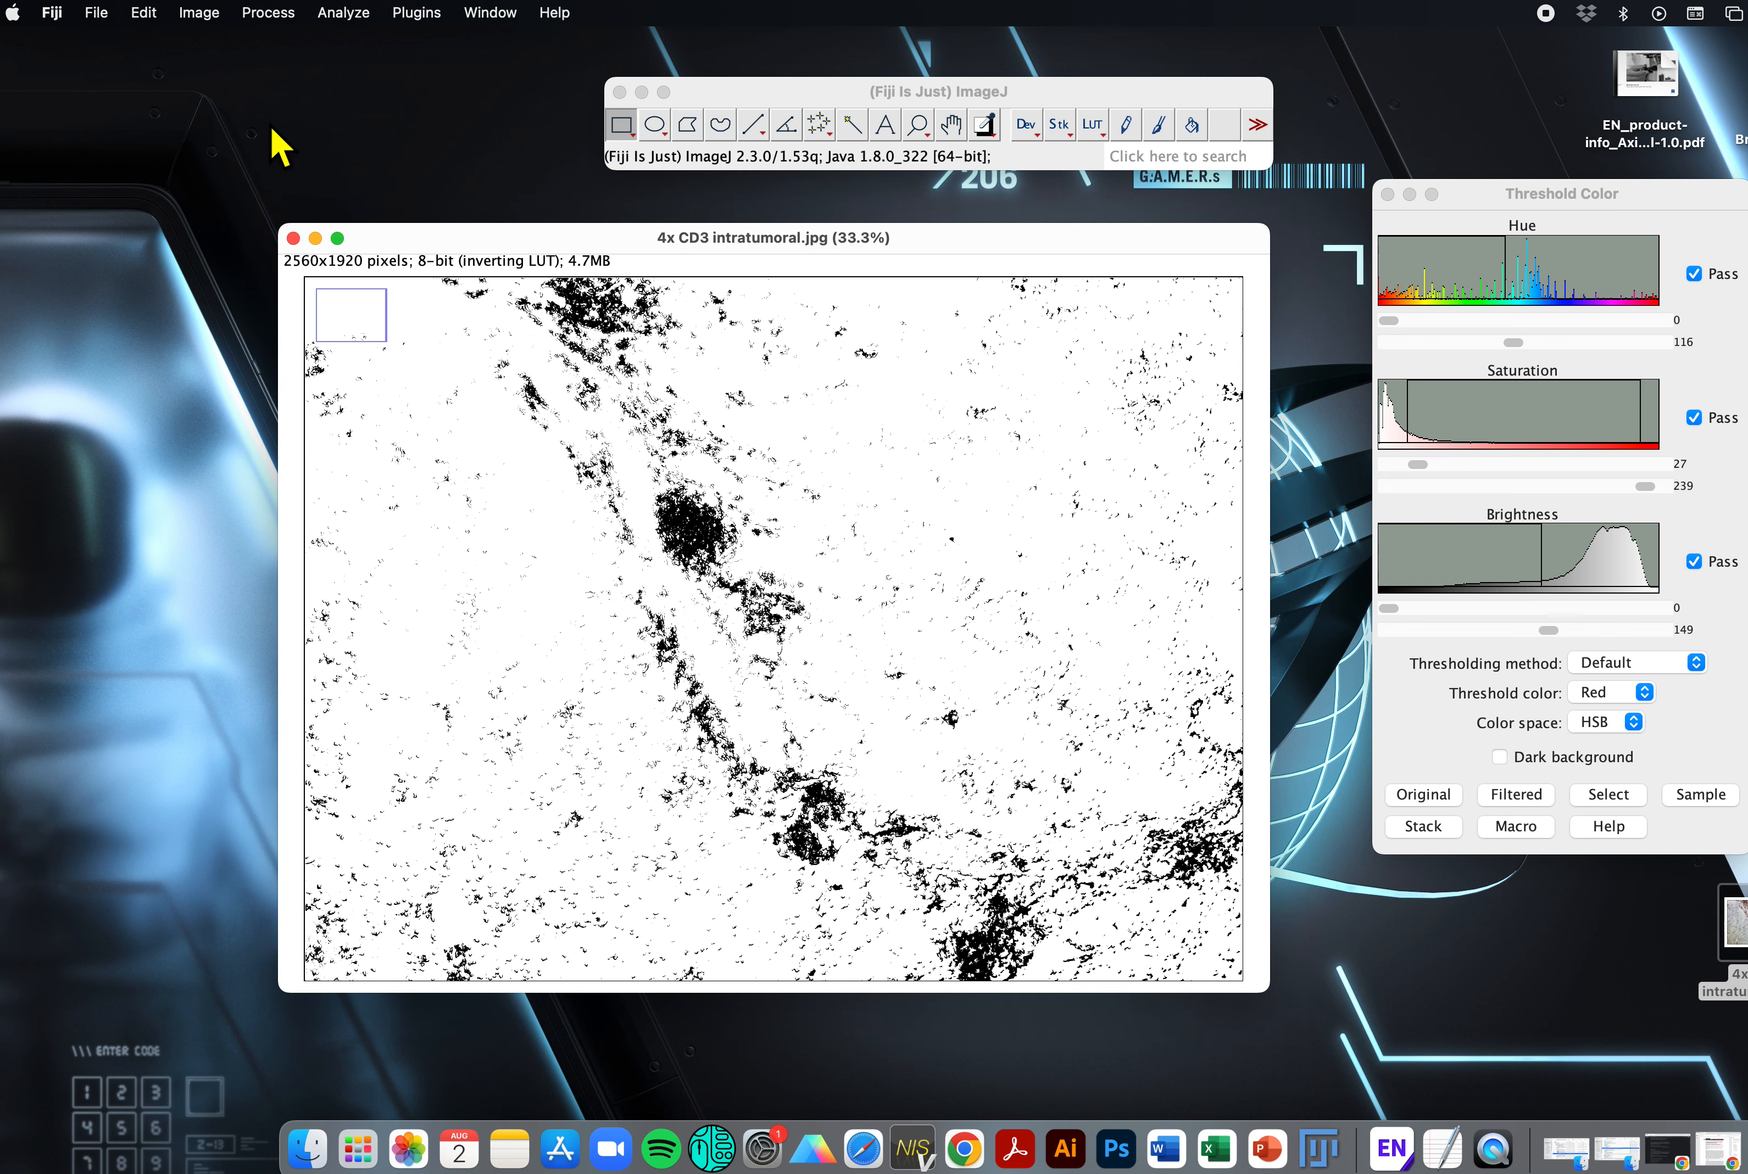
Step: Apply Watershed to the binary image to separate touching cells
{"action": "left_click", "coordinate": [264, 15]}
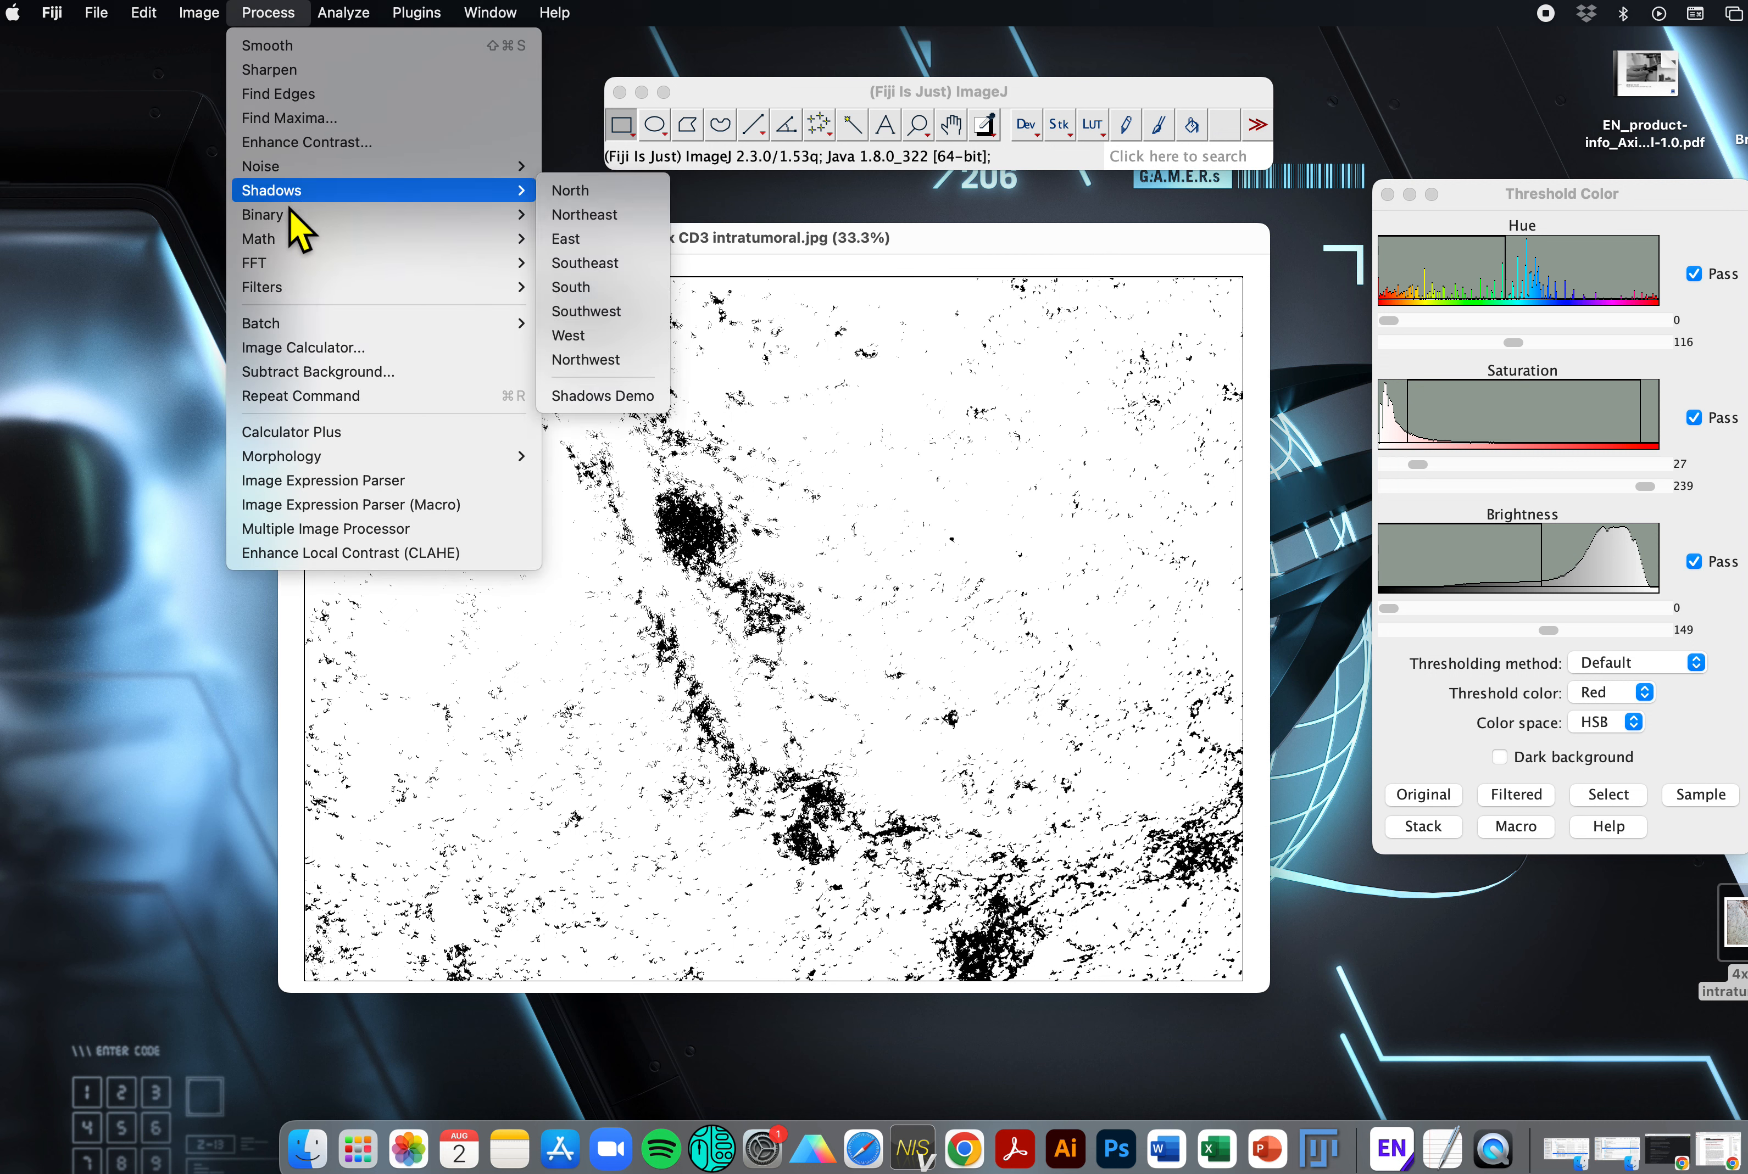
{"action": "mouse_move", "coordinate": [461, 218]}
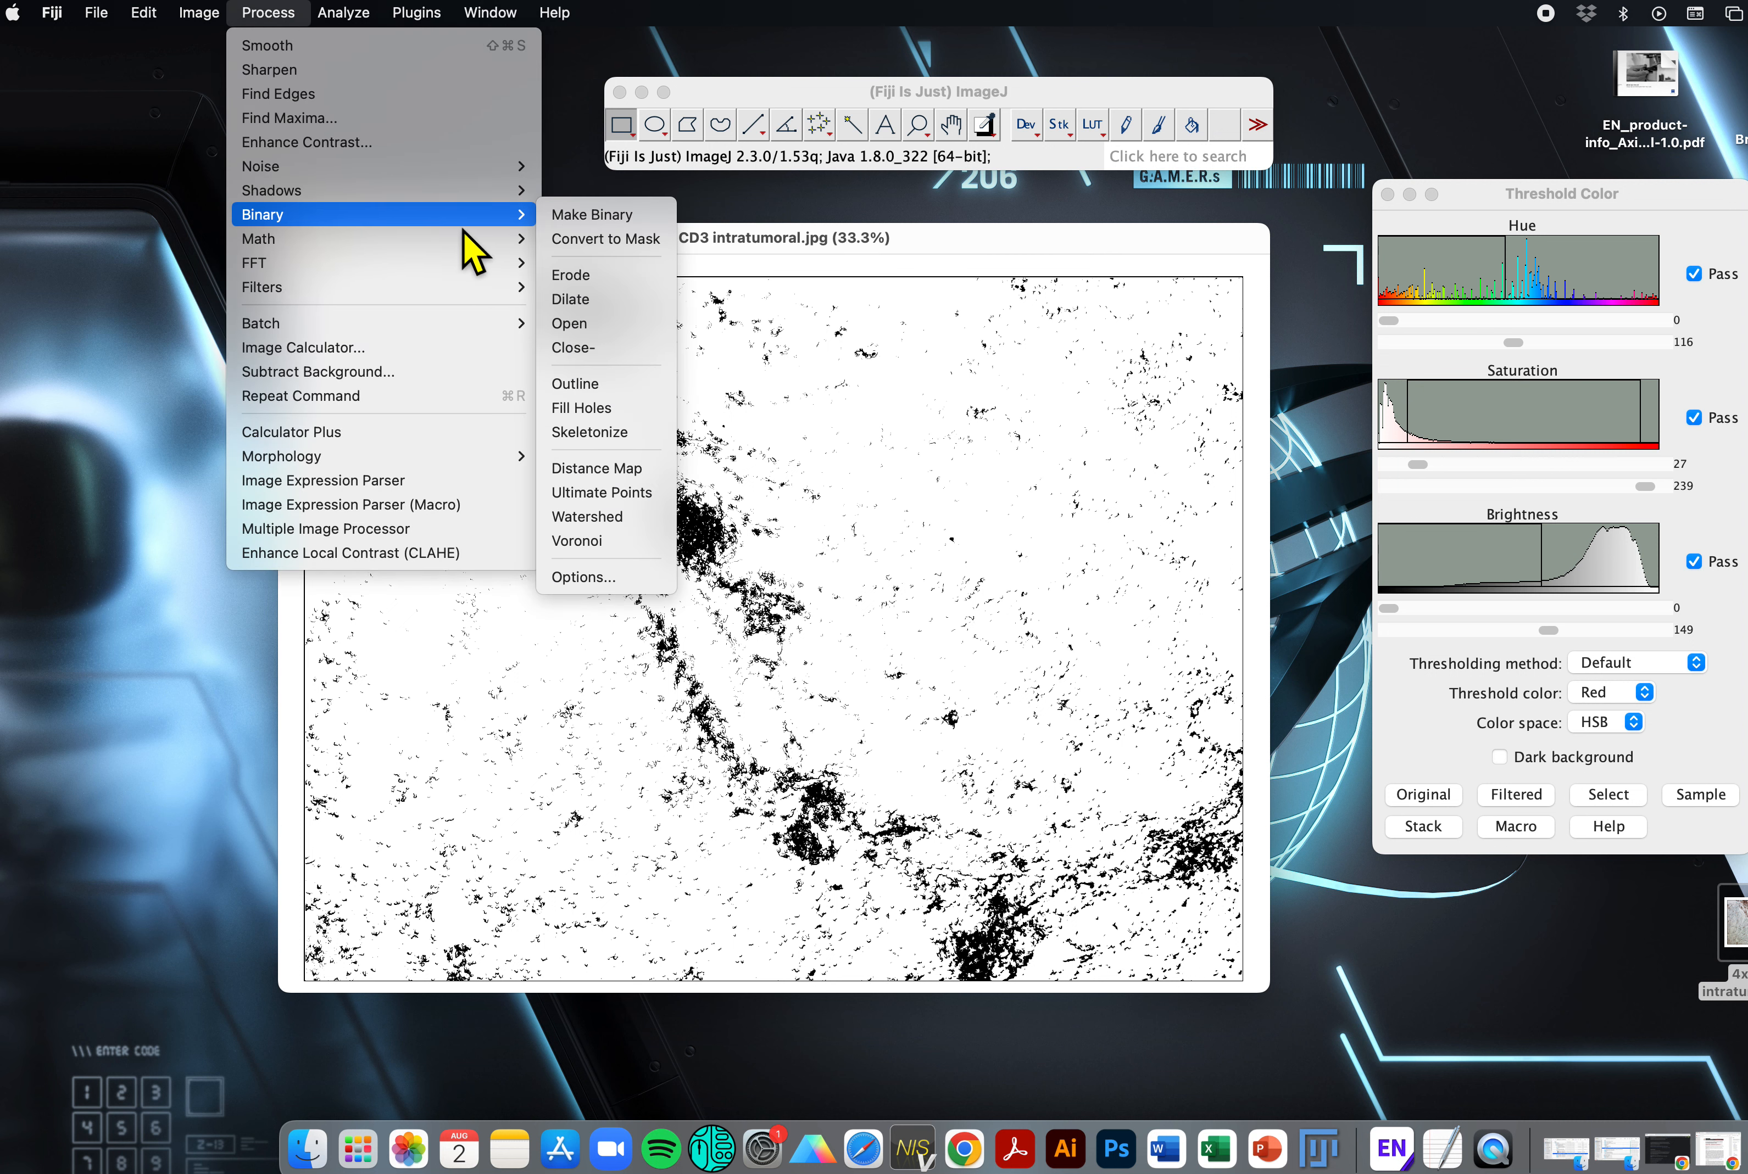
{"action": "left_click", "coordinate": [601, 528]}
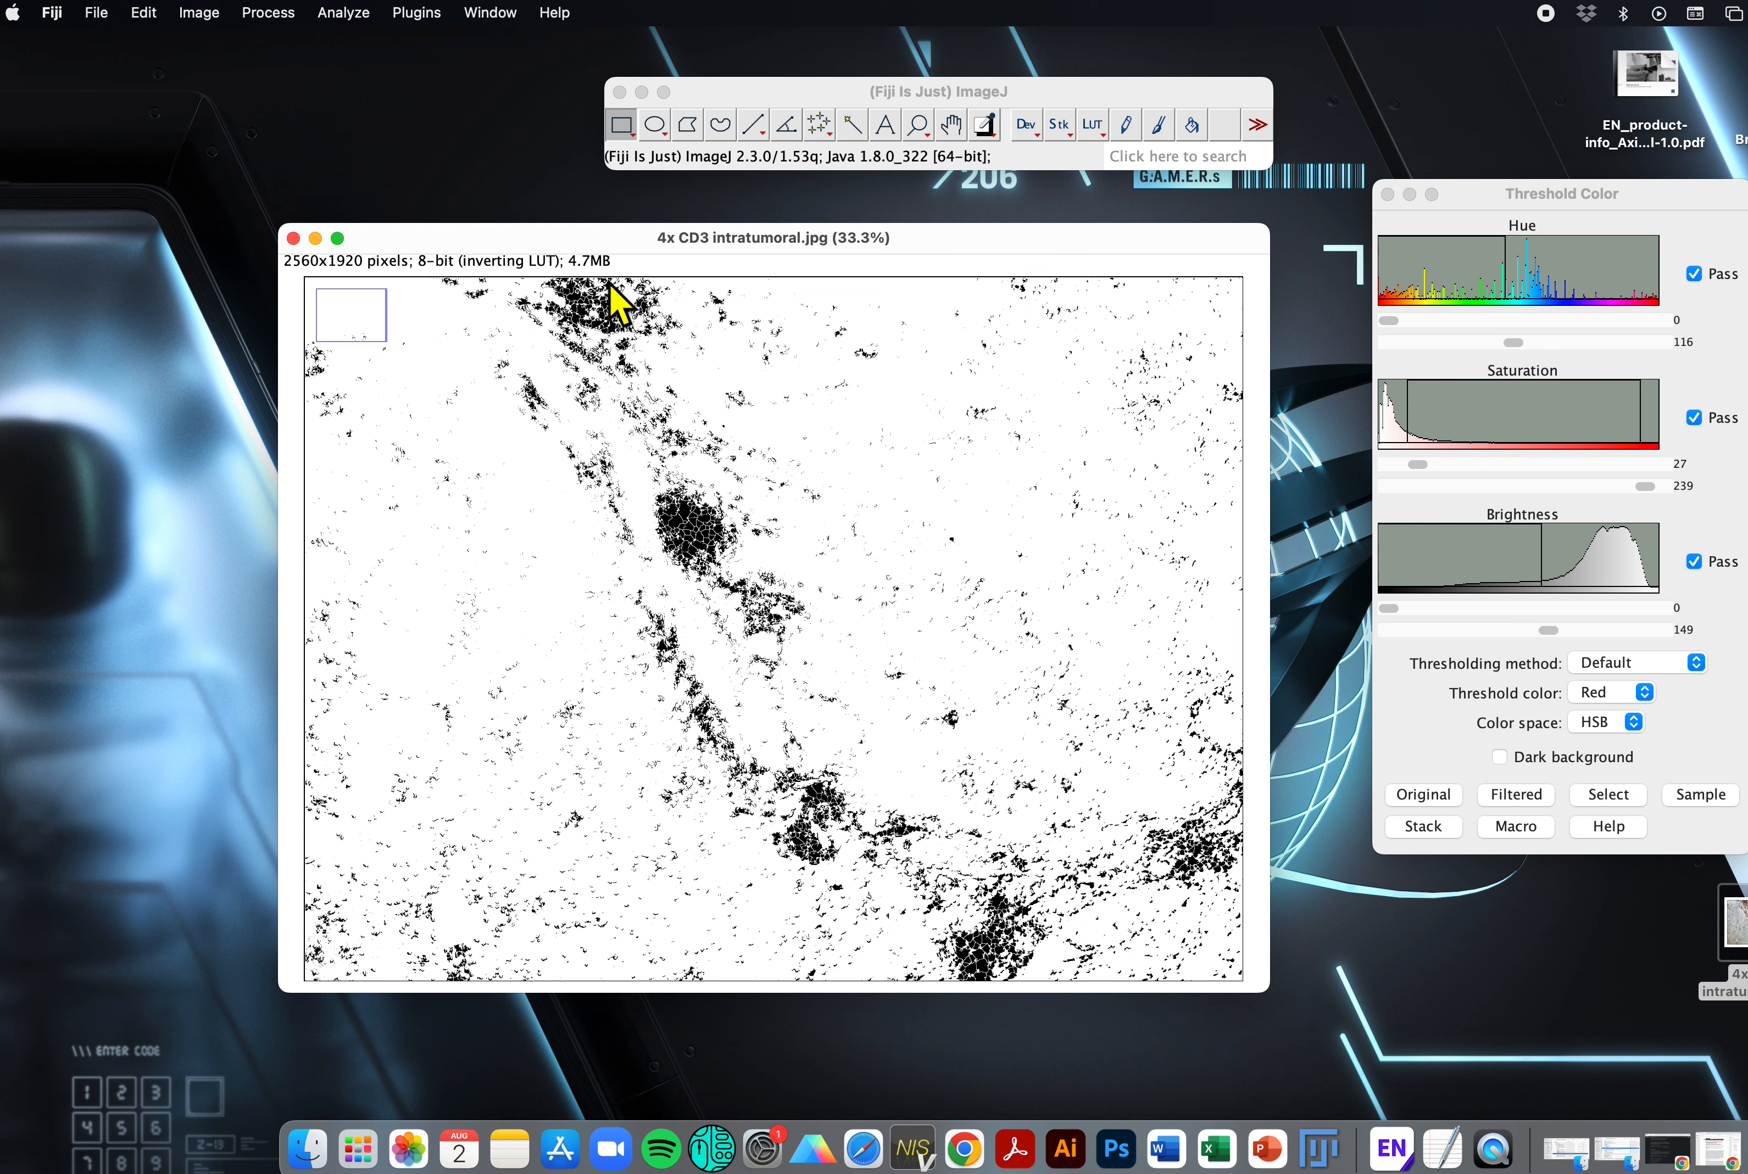
{"action": "left_click_drag", "start_coordinate": [616, 237], "coordinate": [619, 246]}
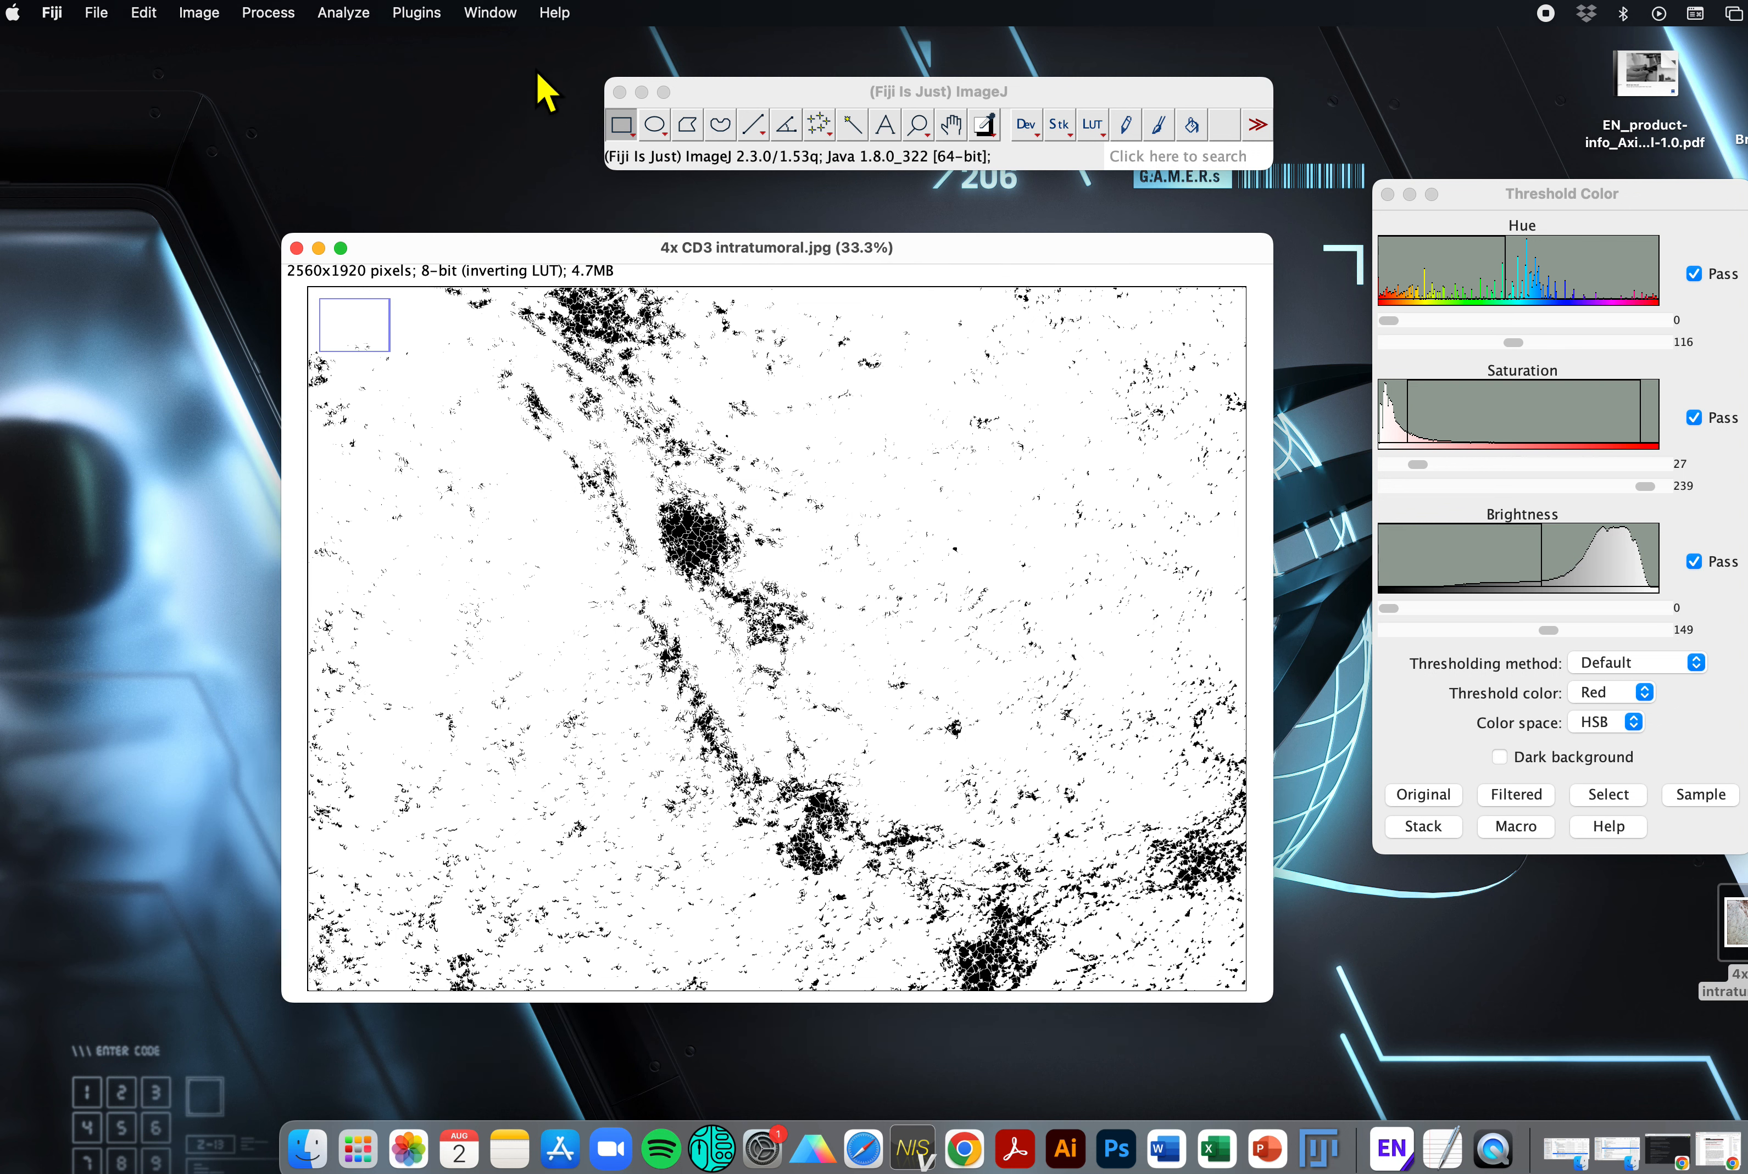
Step: Set the measurements to record only Area, with no redirect and 3 decimal places
{"action": "left_click", "coordinate": [344, 12]}
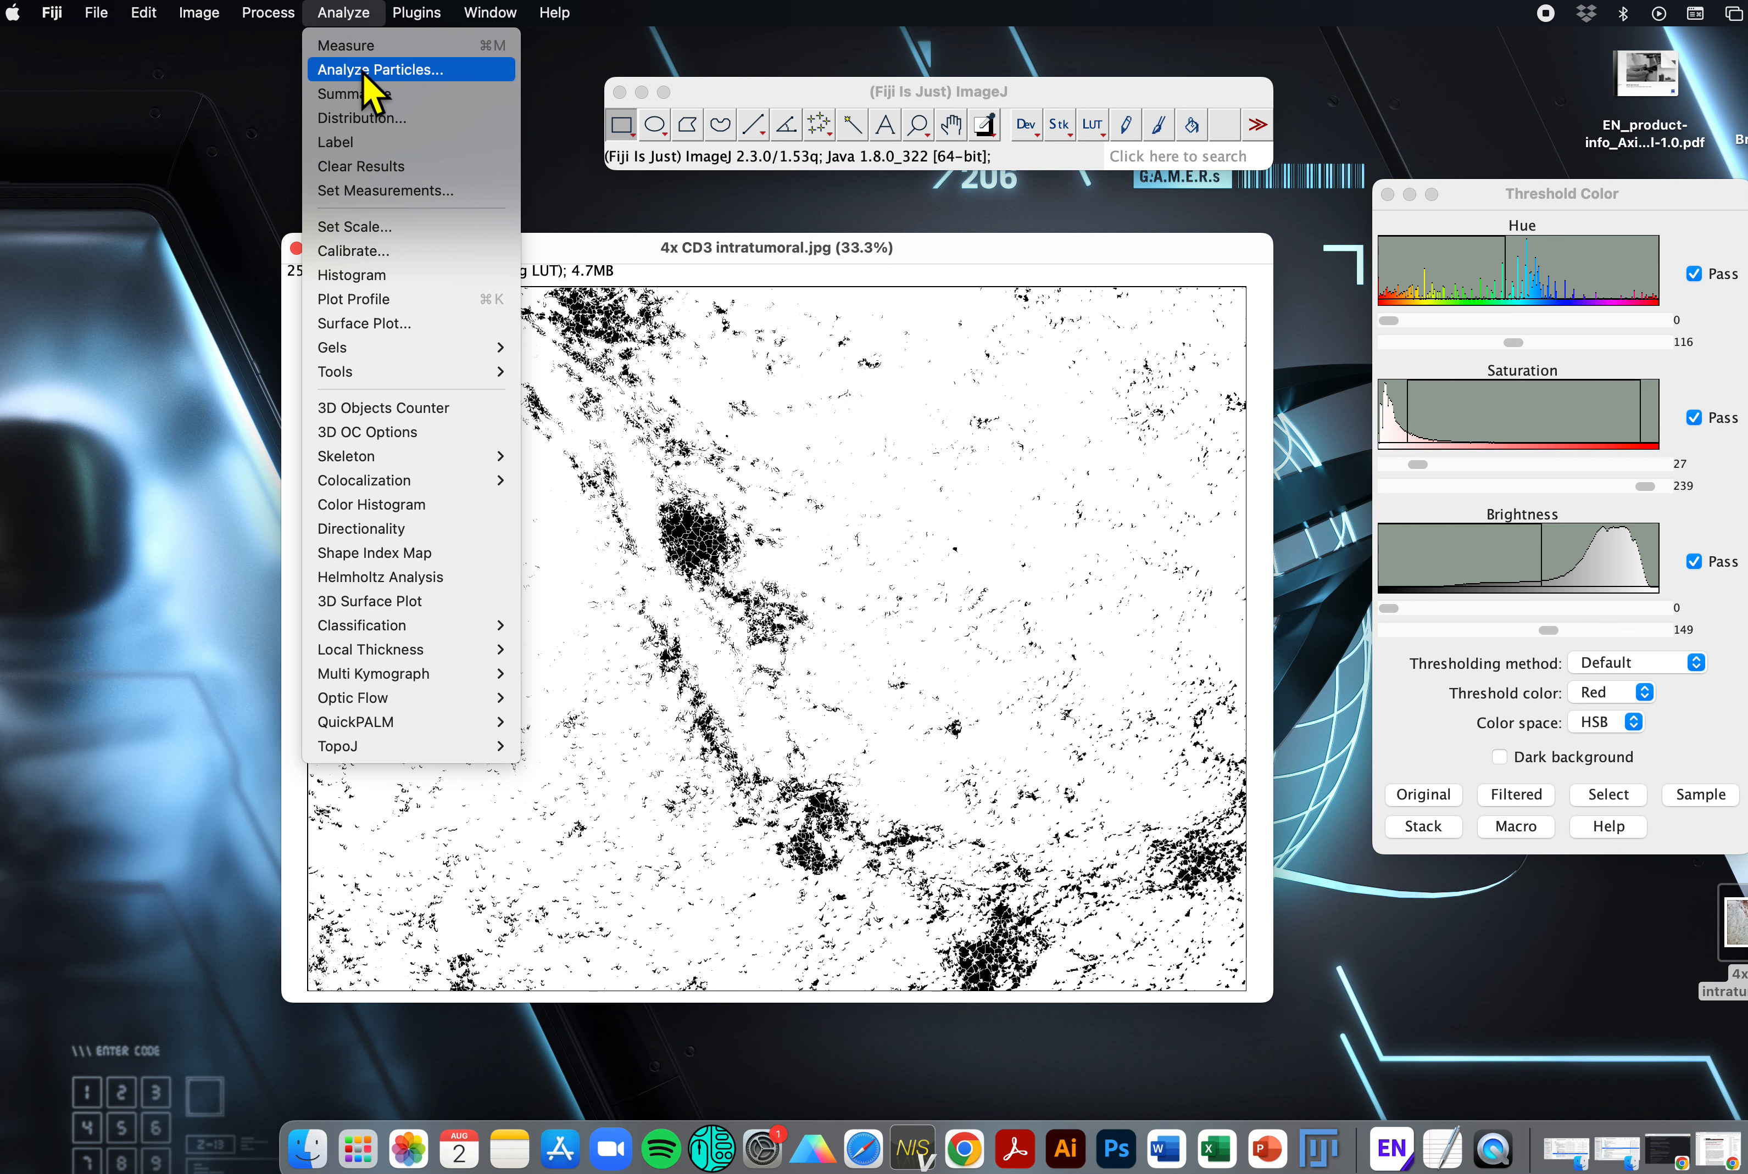
{"action": "left_click", "coordinate": [383, 190]}
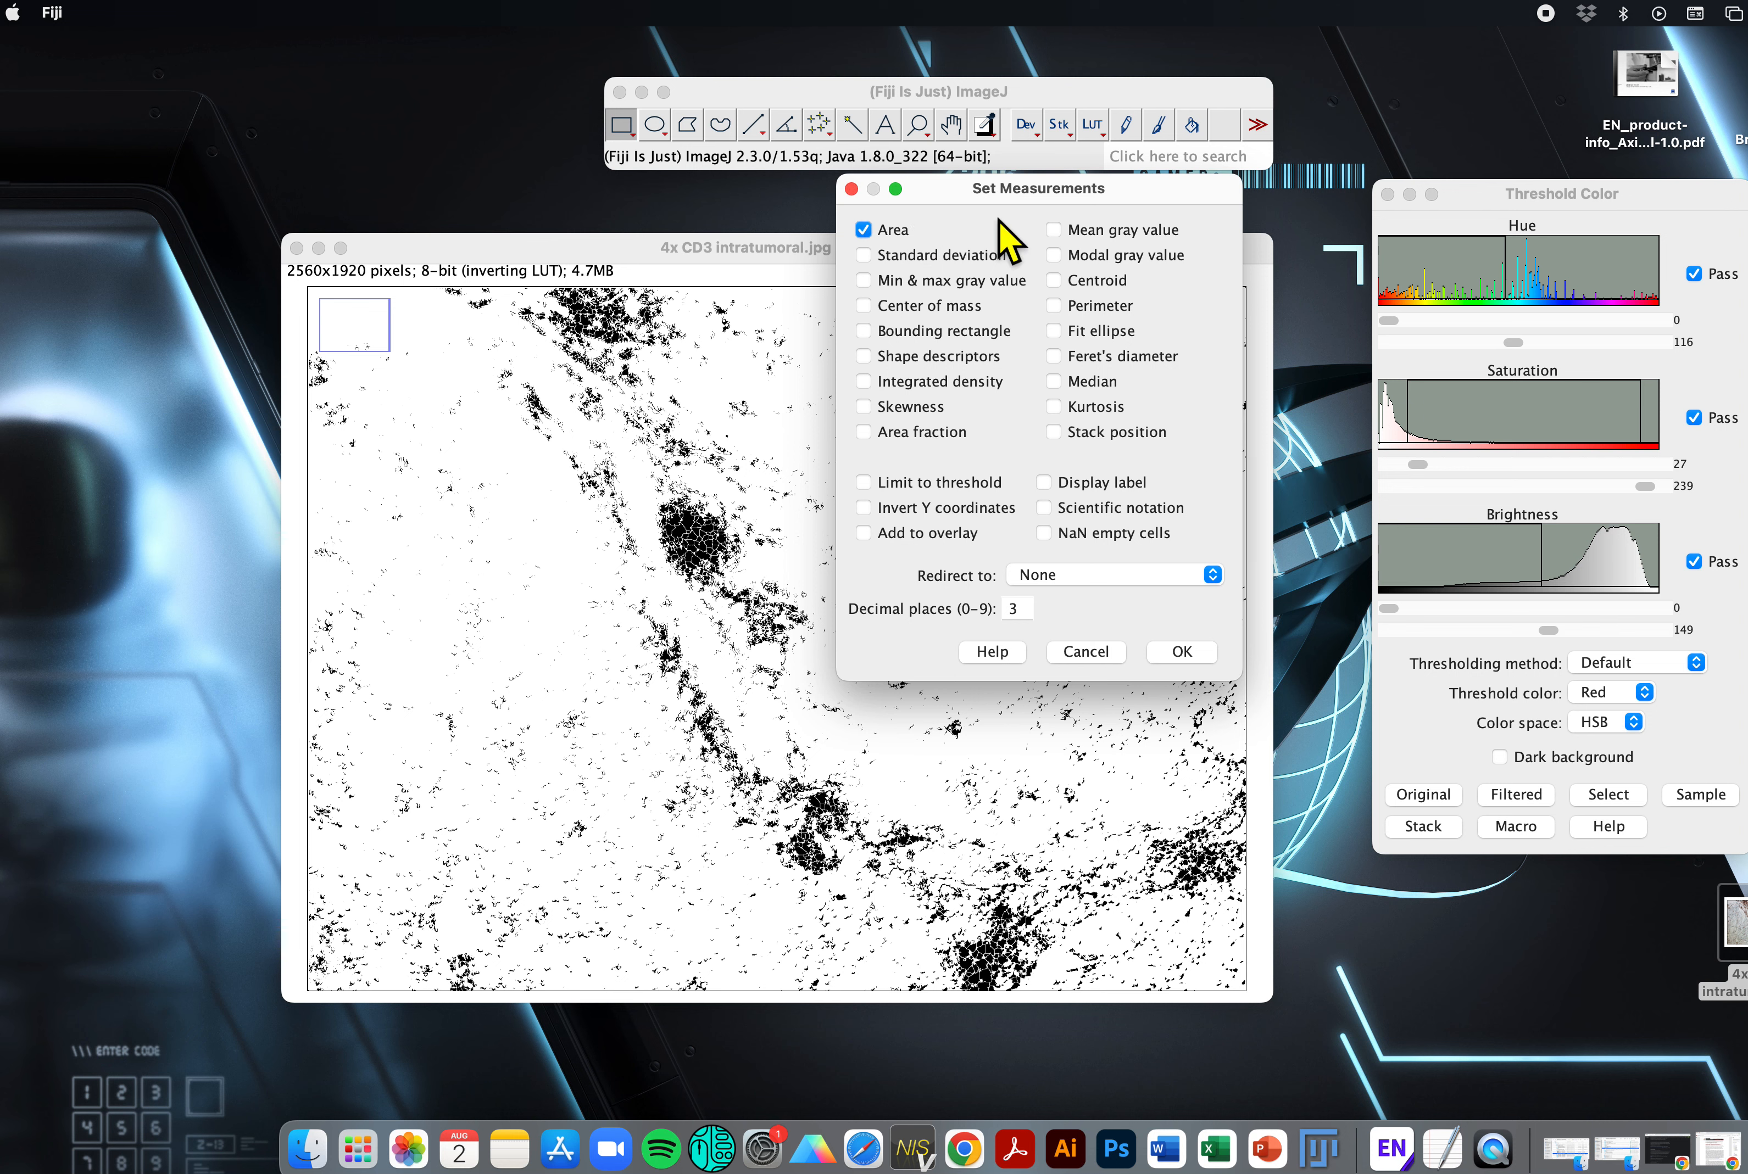
{"action": "left_click", "coordinate": [1182, 652]}
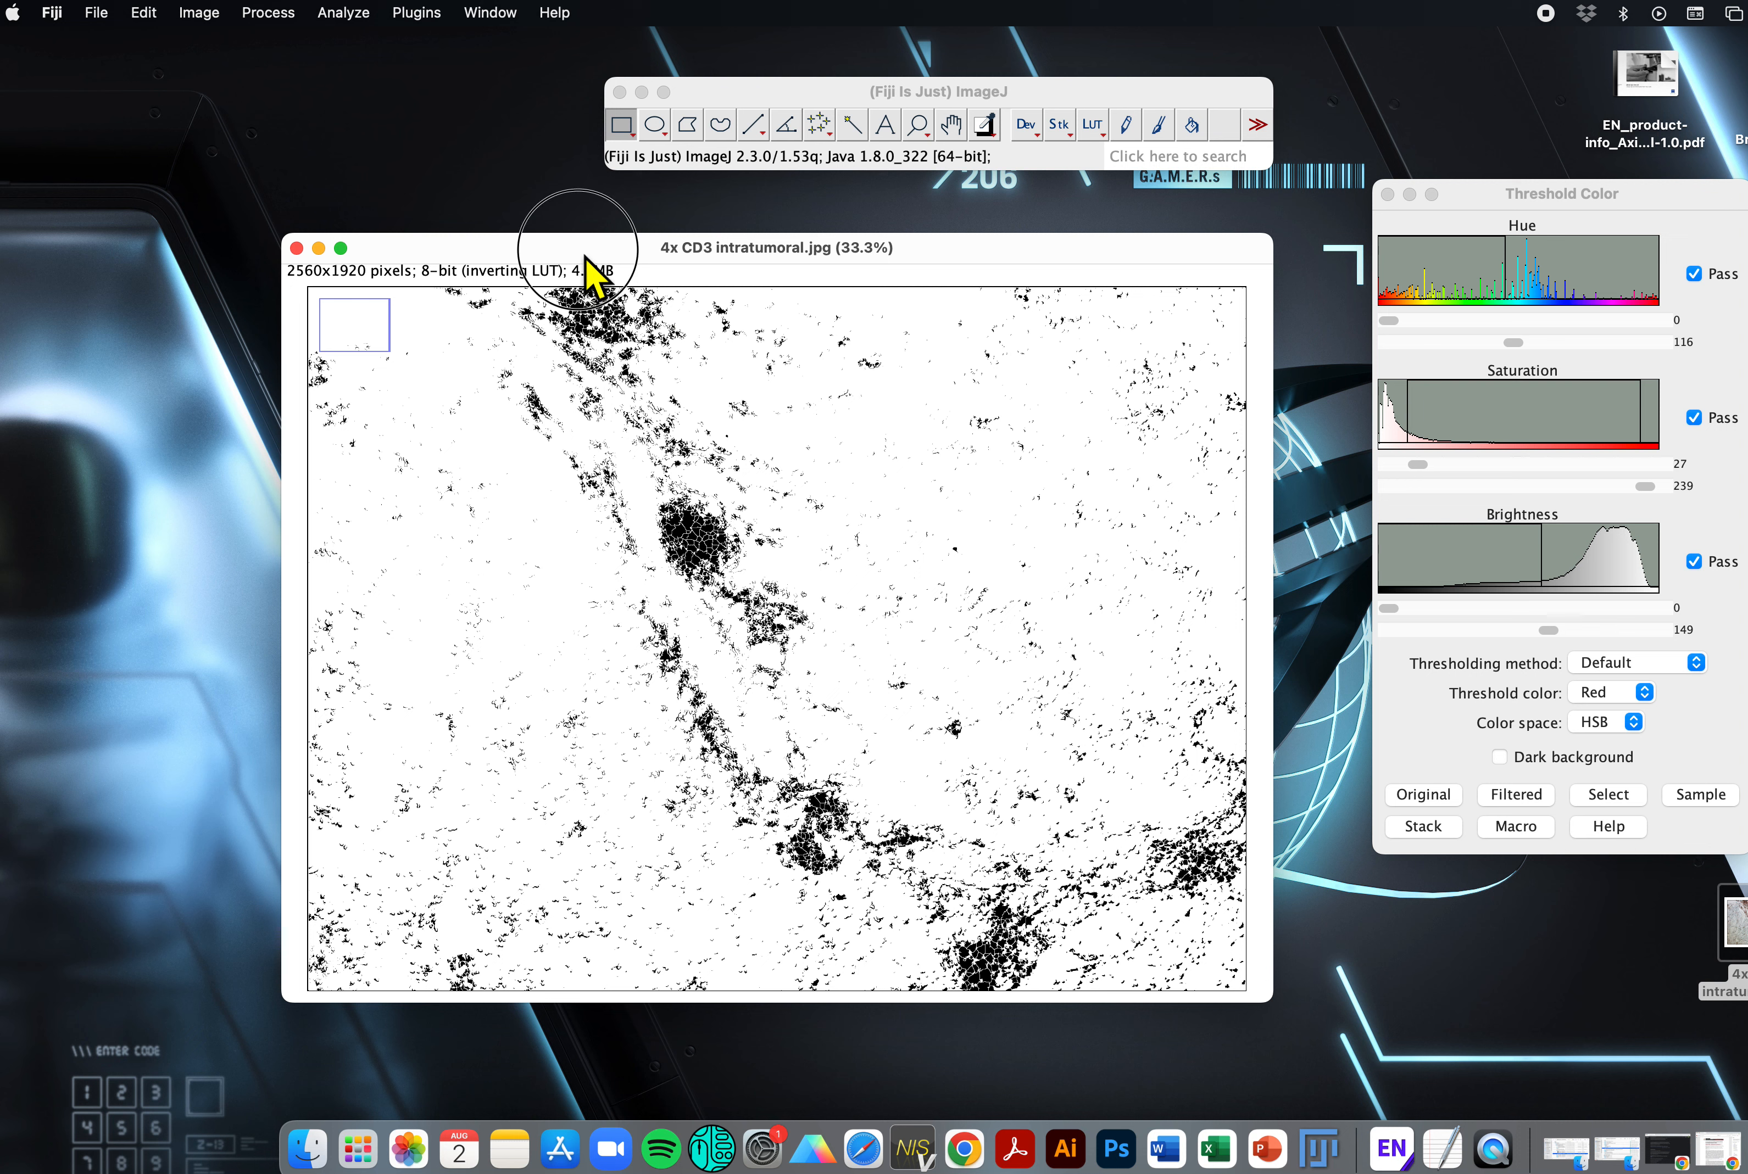
Step: Start Analyze Particles on the watershed image and set the particle size range to 0-5 pixel^2
{"action": "left_click", "coordinate": [331, 14]}
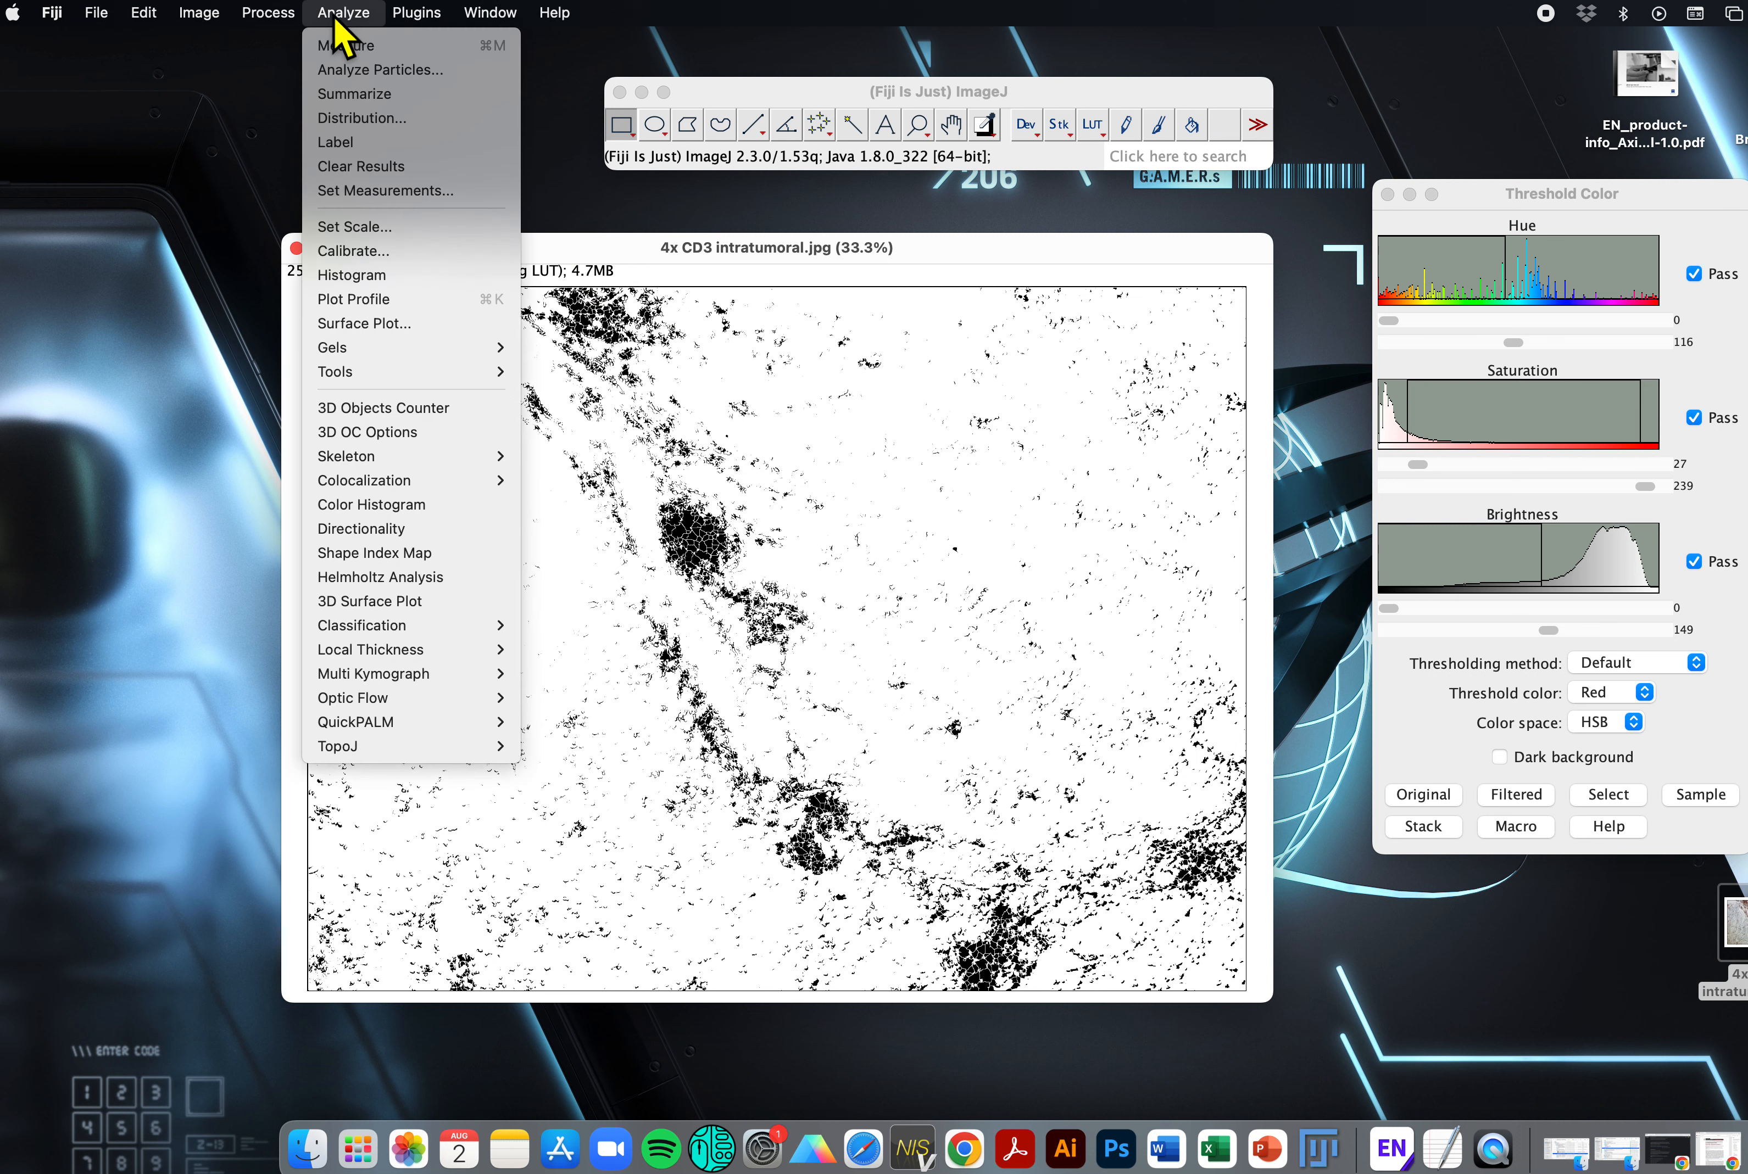
{"action": "left_click", "coordinate": [399, 76]}
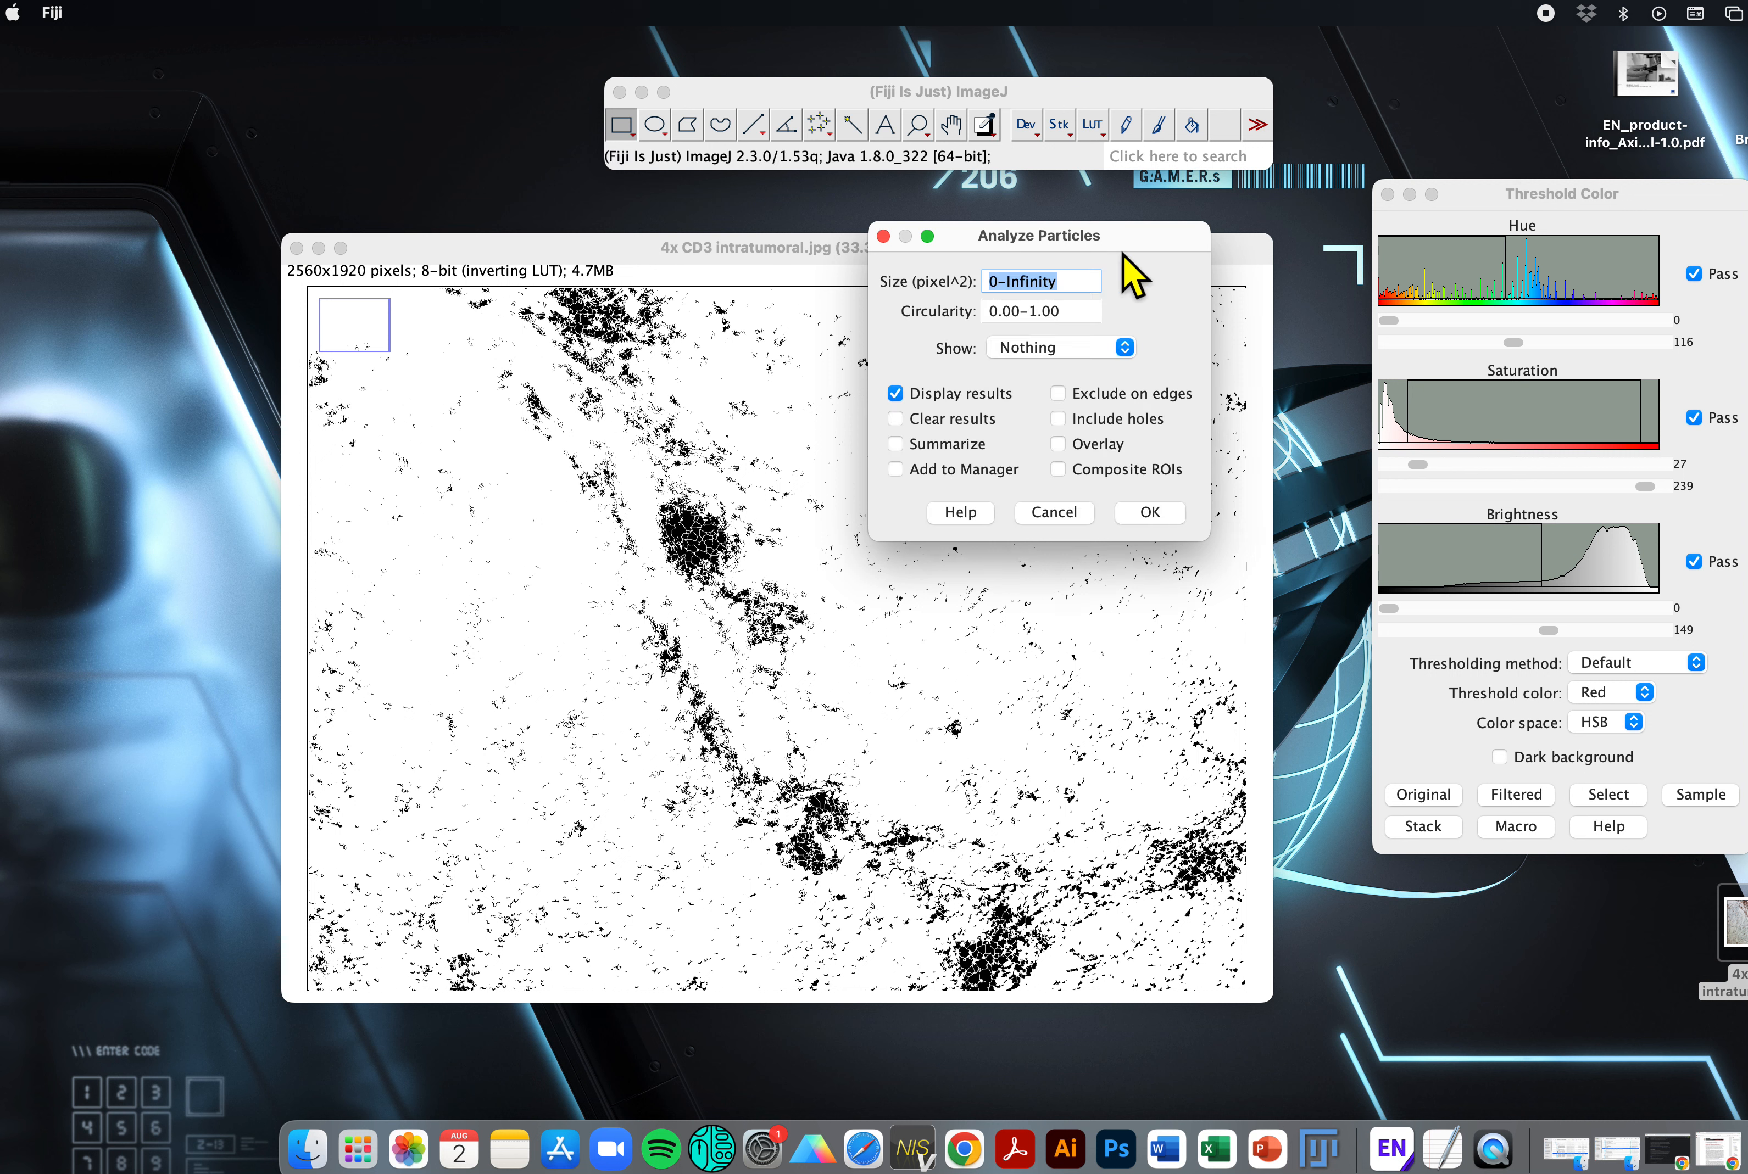
{"action": "left_click", "coordinate": [1085, 302]}
{"action": "left_click_drag", "start_coordinate": [1066, 249], "coordinate": [1271, 321]}
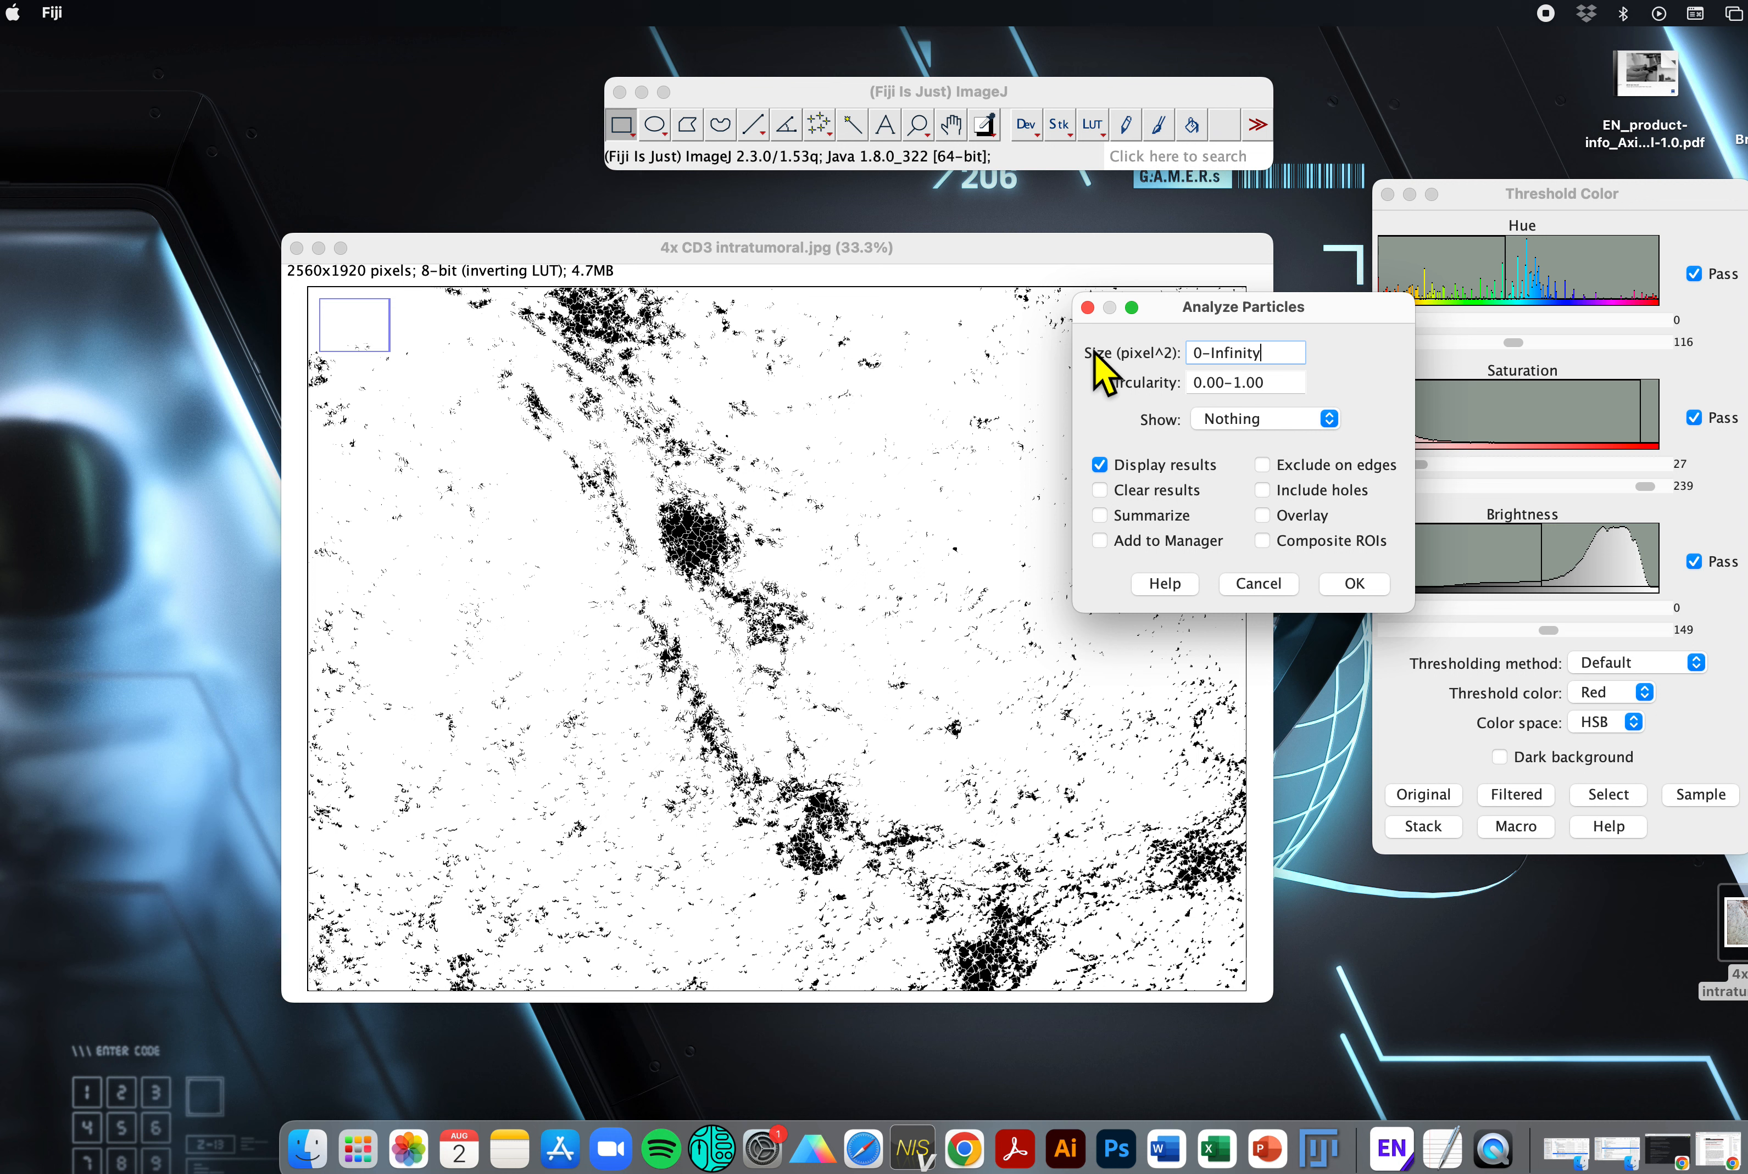
{"action": "left_click_drag", "start_coordinate": [1197, 314], "coordinate": [1193, 319]}
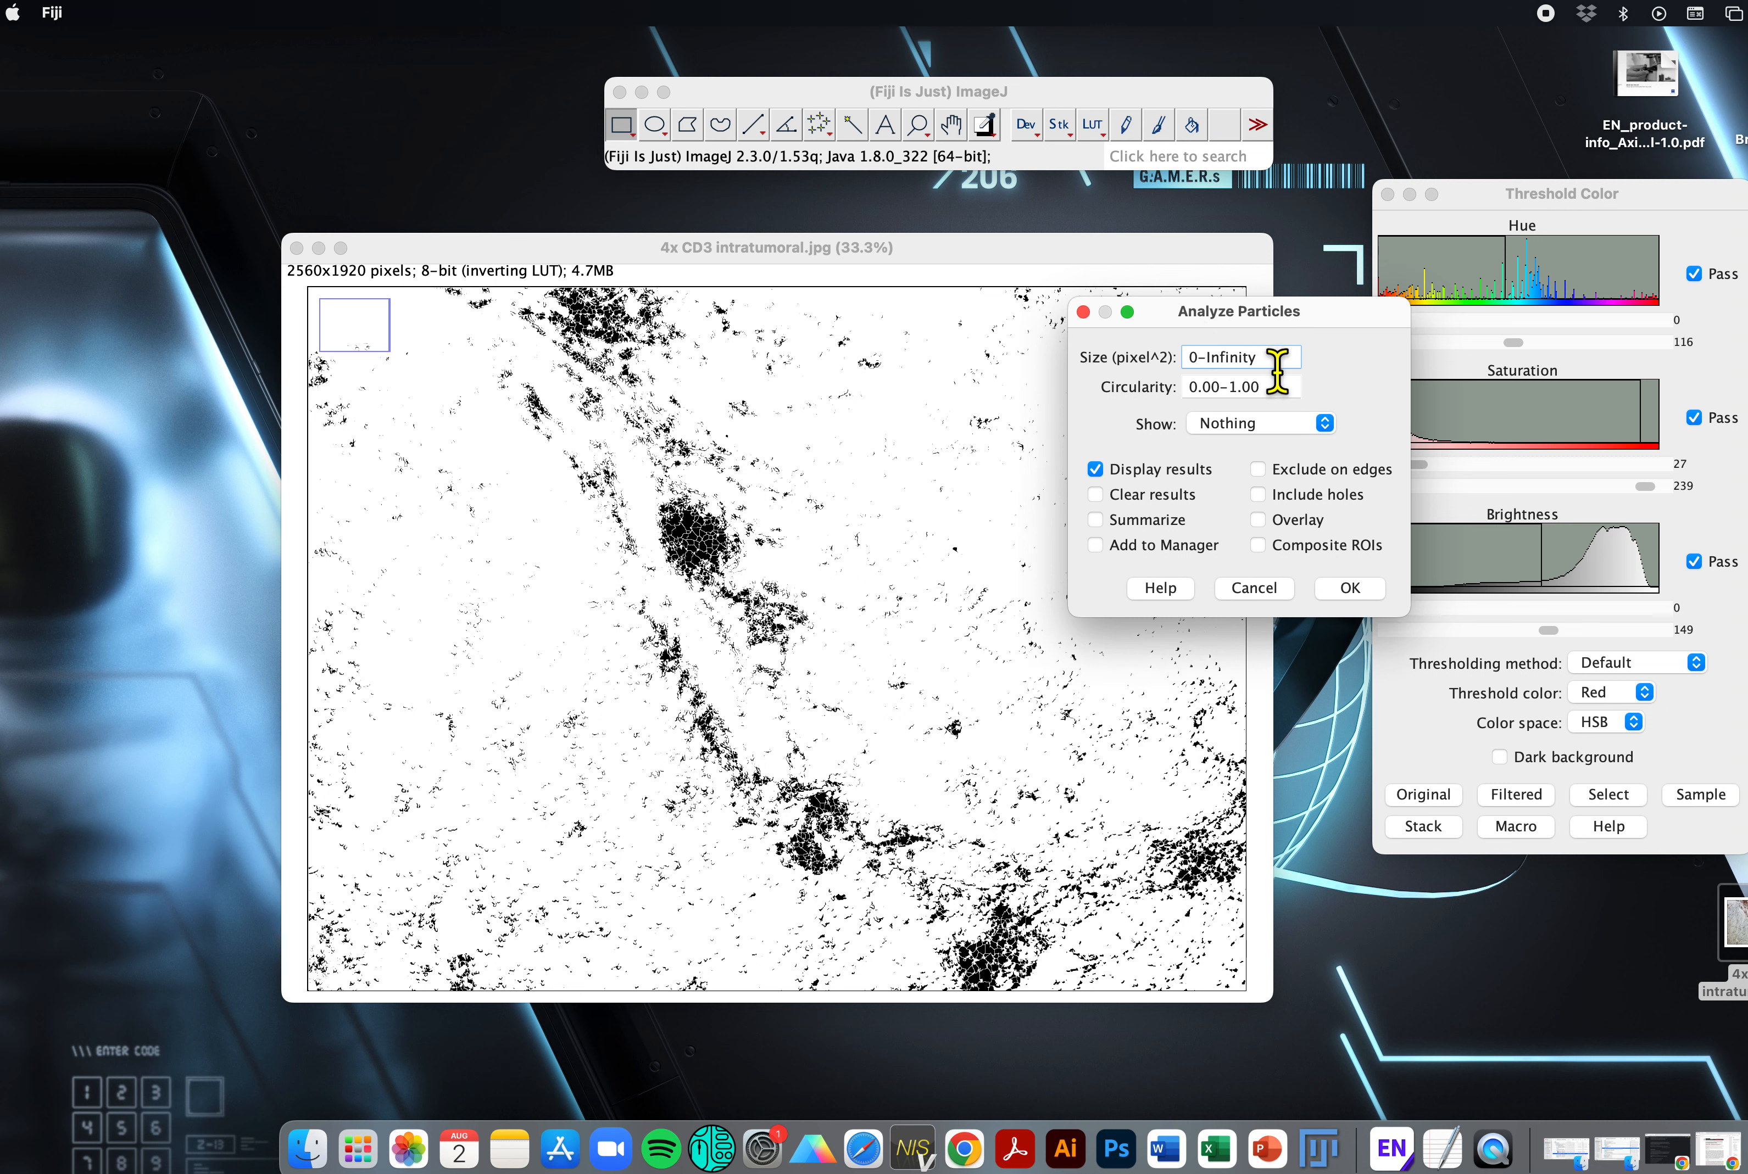
{"action": "left_click", "coordinate": [1081, 362]}
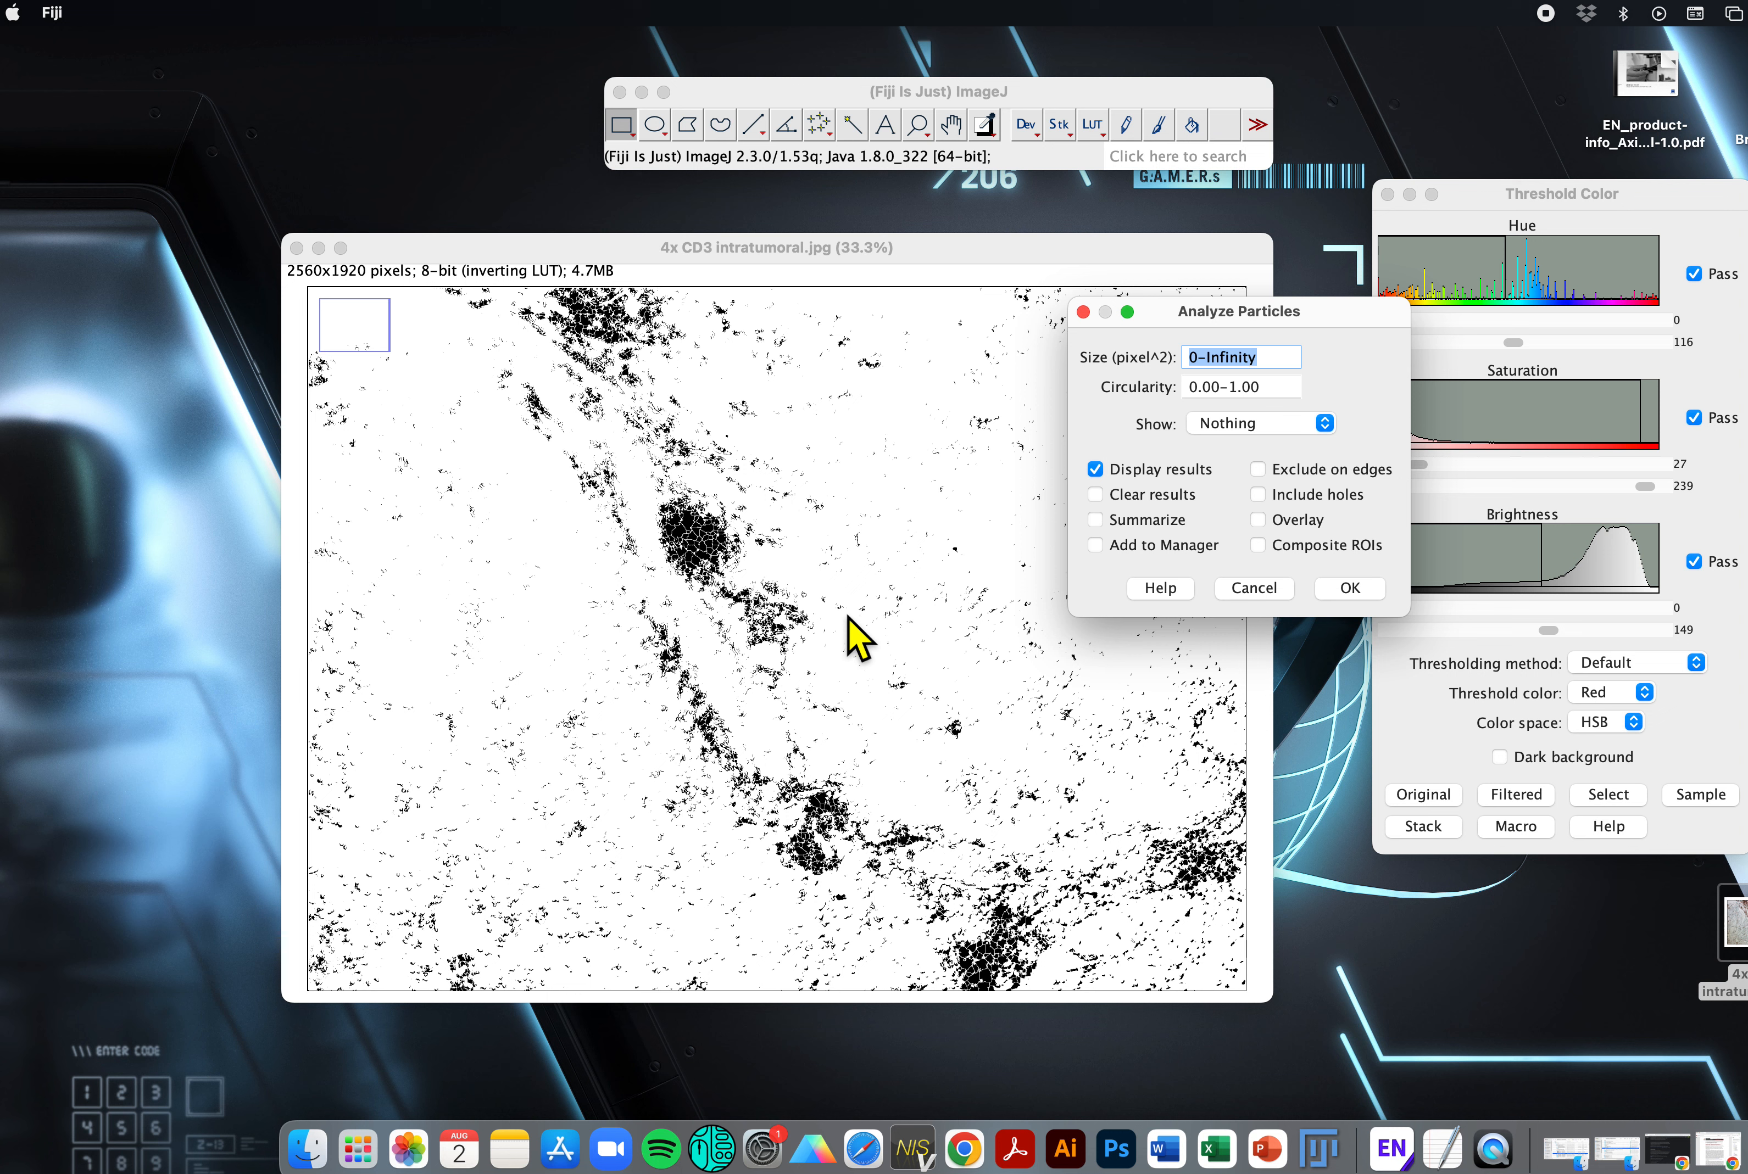
{"action": "left_click", "coordinate": [1271, 369]}
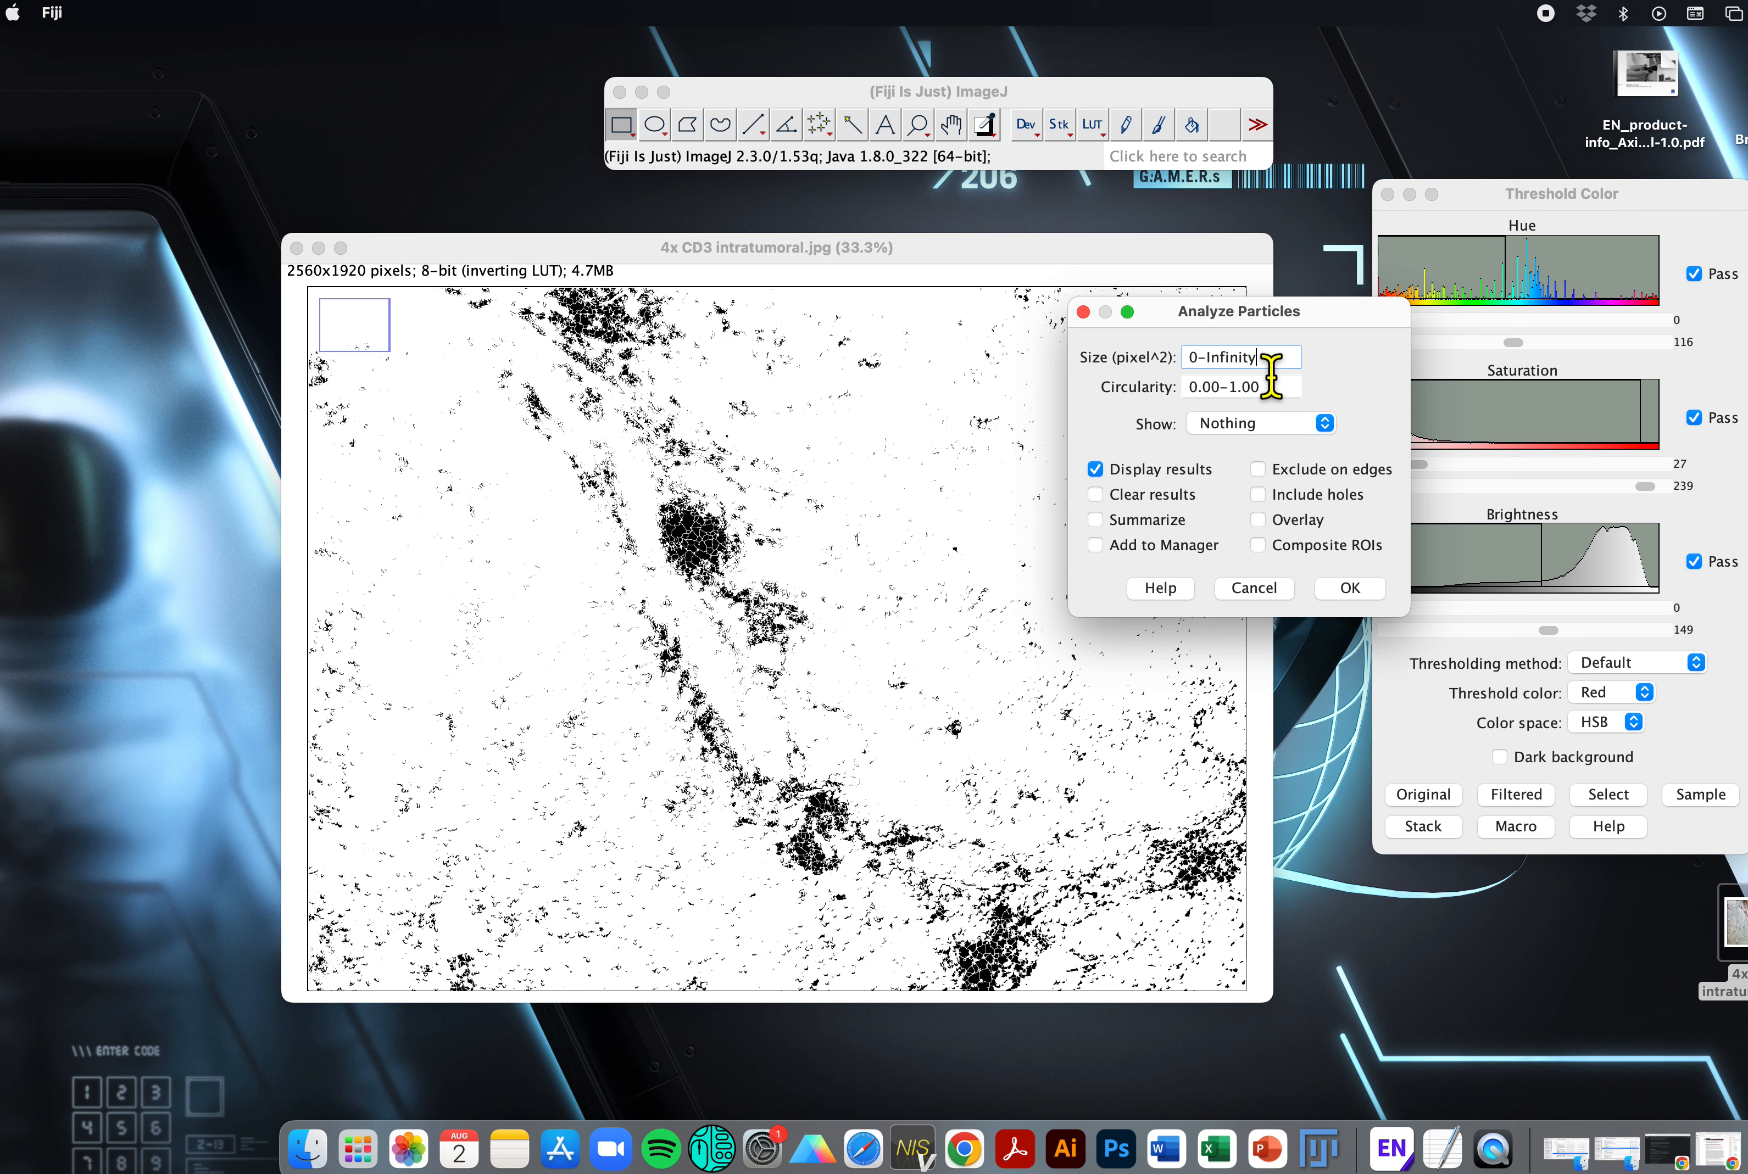
{"action": "left_click_drag", "start_coordinate": [1271, 369], "coordinate": [1182, 358]}
{"action": "type", "text": "0-5"}
Step: Show particles as Outlines, set the circularity to .5-1.00, and run the particle analysis with results displayed
{"action": "left_click", "coordinate": [1239, 432]}
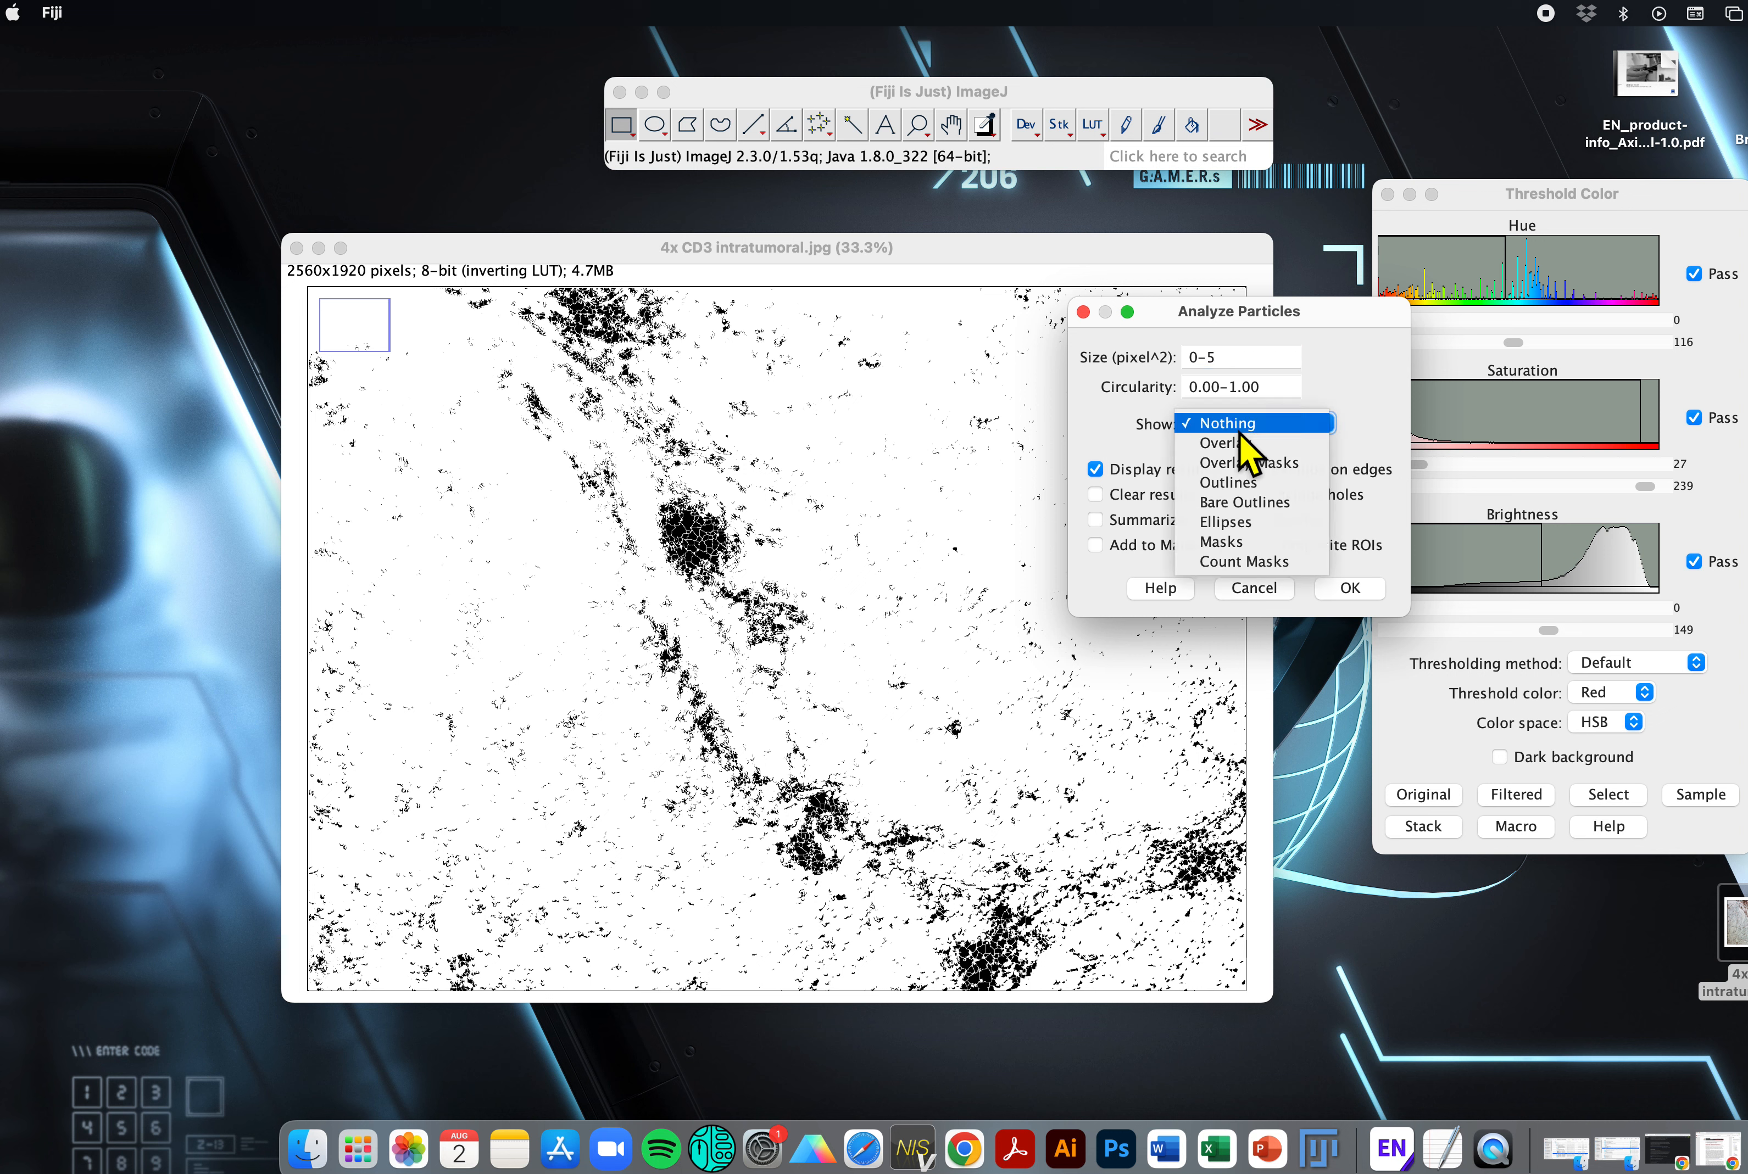
{"action": "left_click", "coordinate": [1260, 489]}
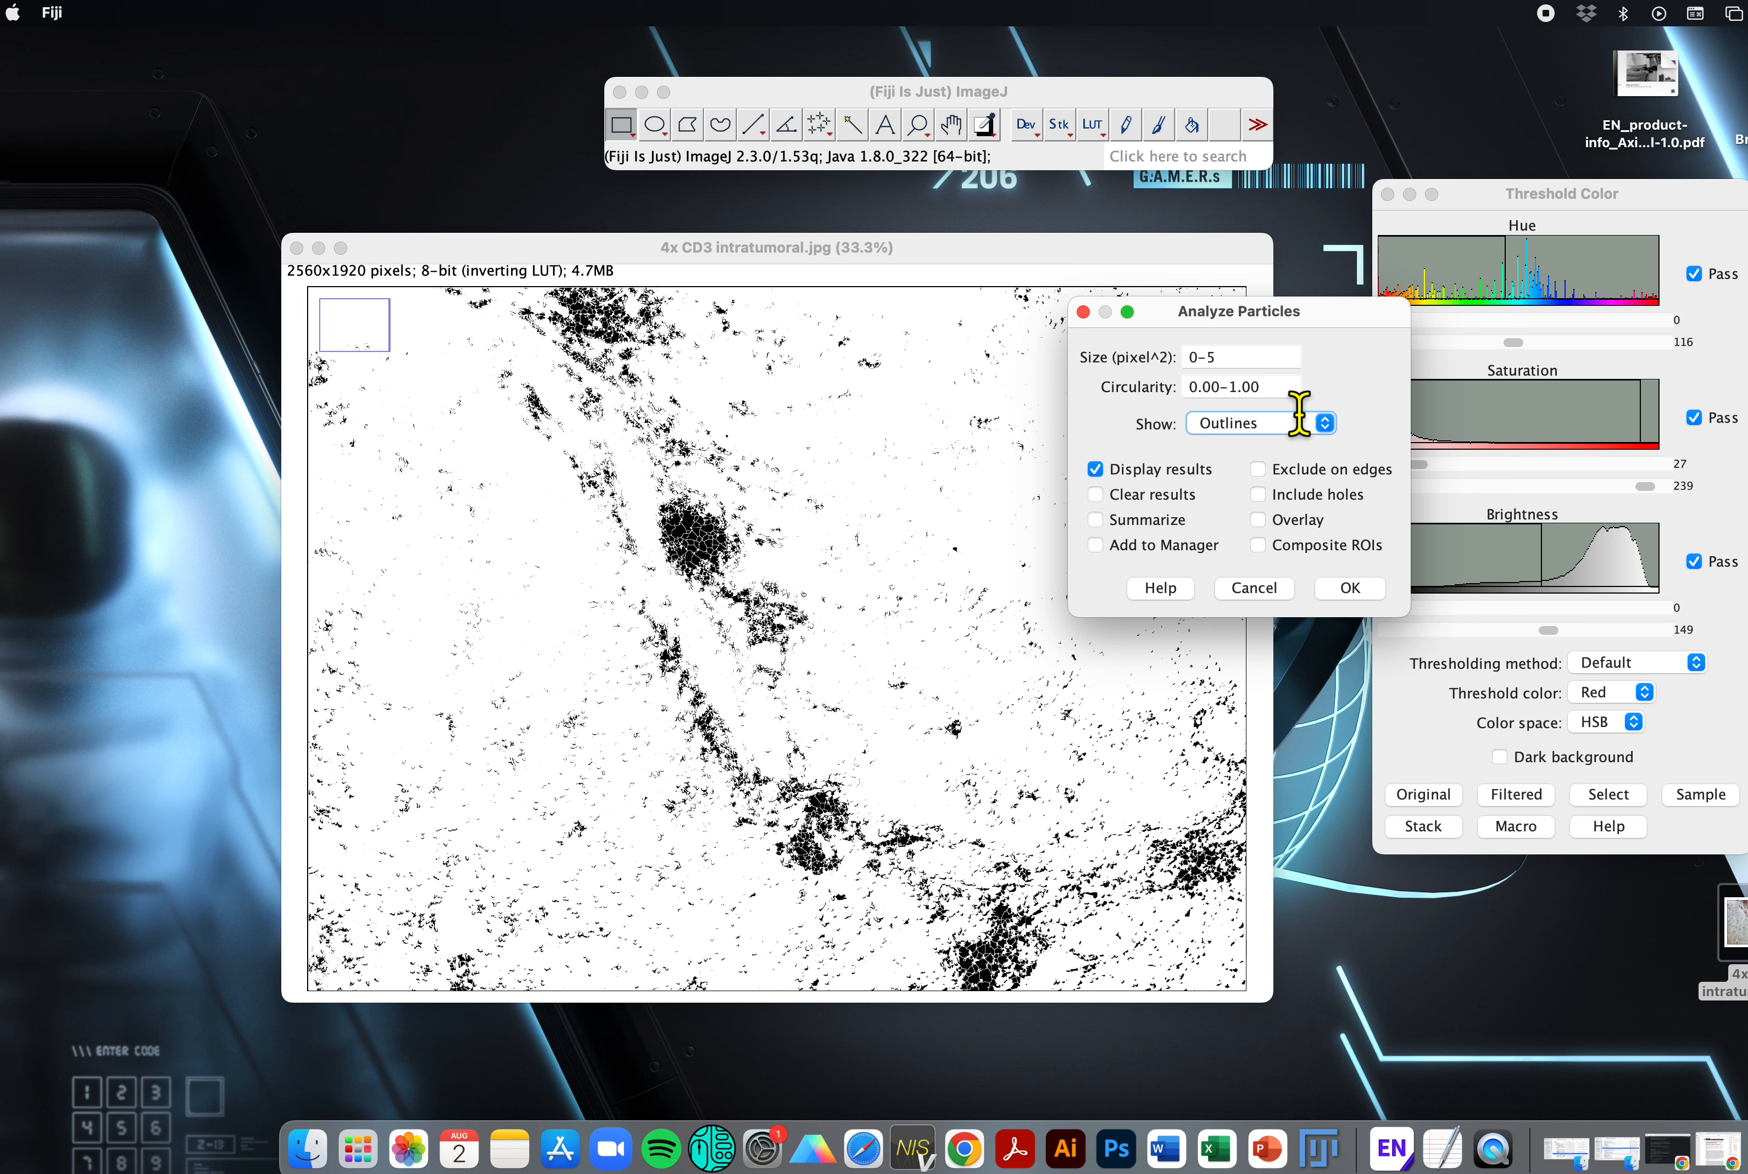
{"action": "left_click", "coordinate": [1286, 392]}
{"action": "left_click", "coordinate": [1281, 387]}
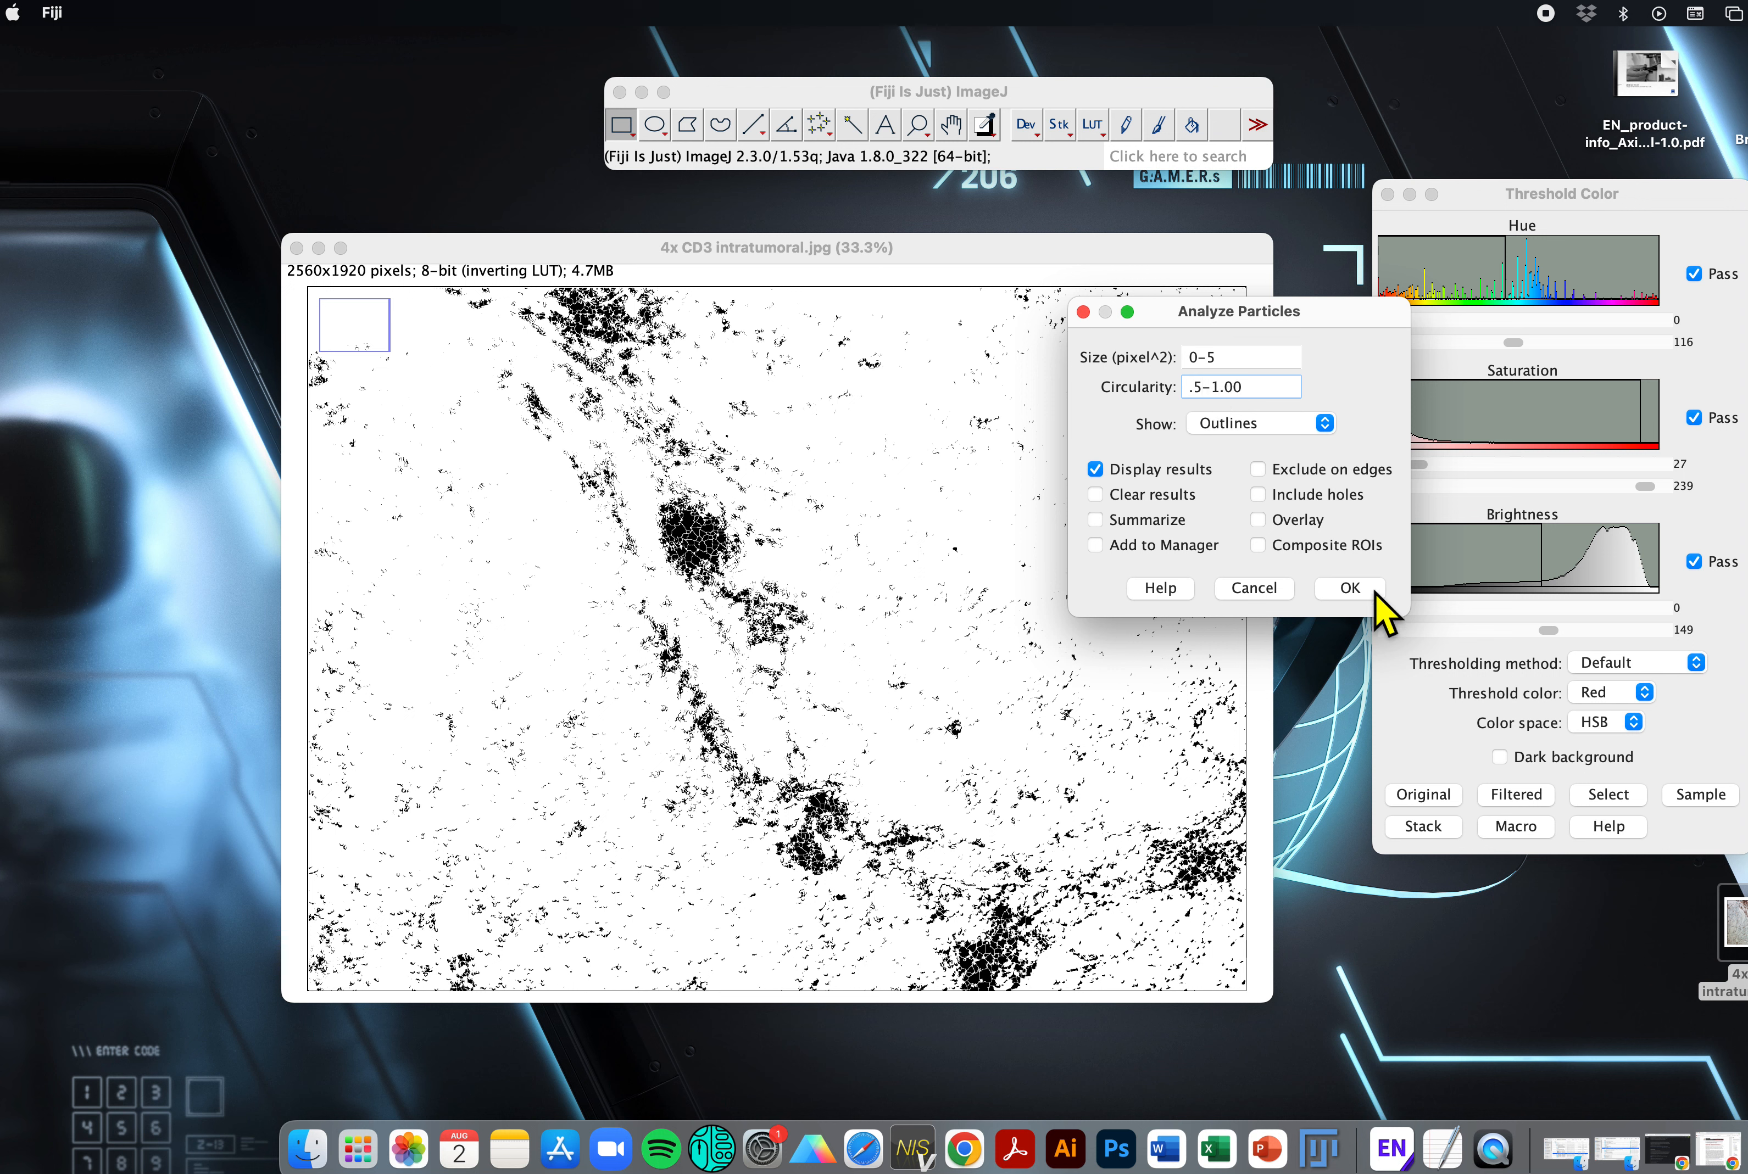
{"action": "left_click", "coordinate": [1351, 593]}
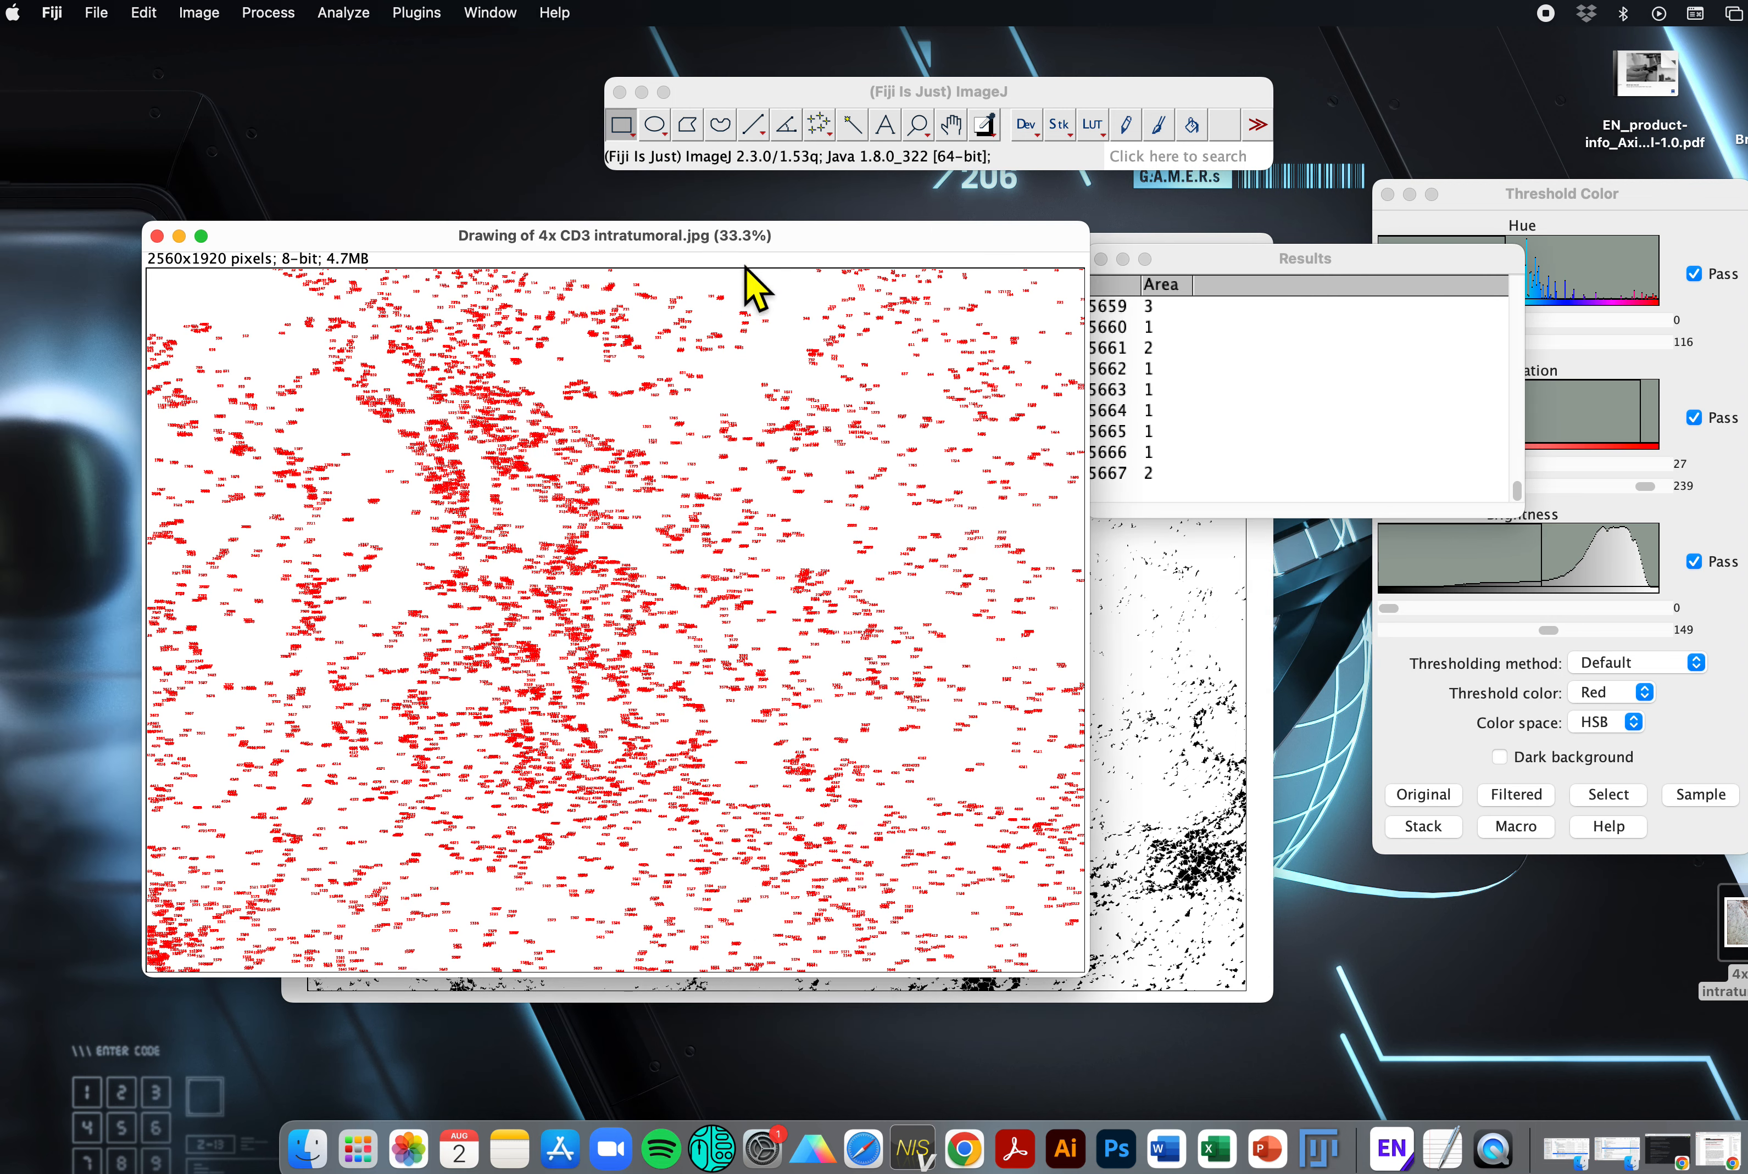
Step: Rearrange the results table, outline drawing and binary image so the particle count can be compared with both images
{"action": "left_click_drag", "start_coordinate": [1281, 263], "coordinate": [1406, 281]}
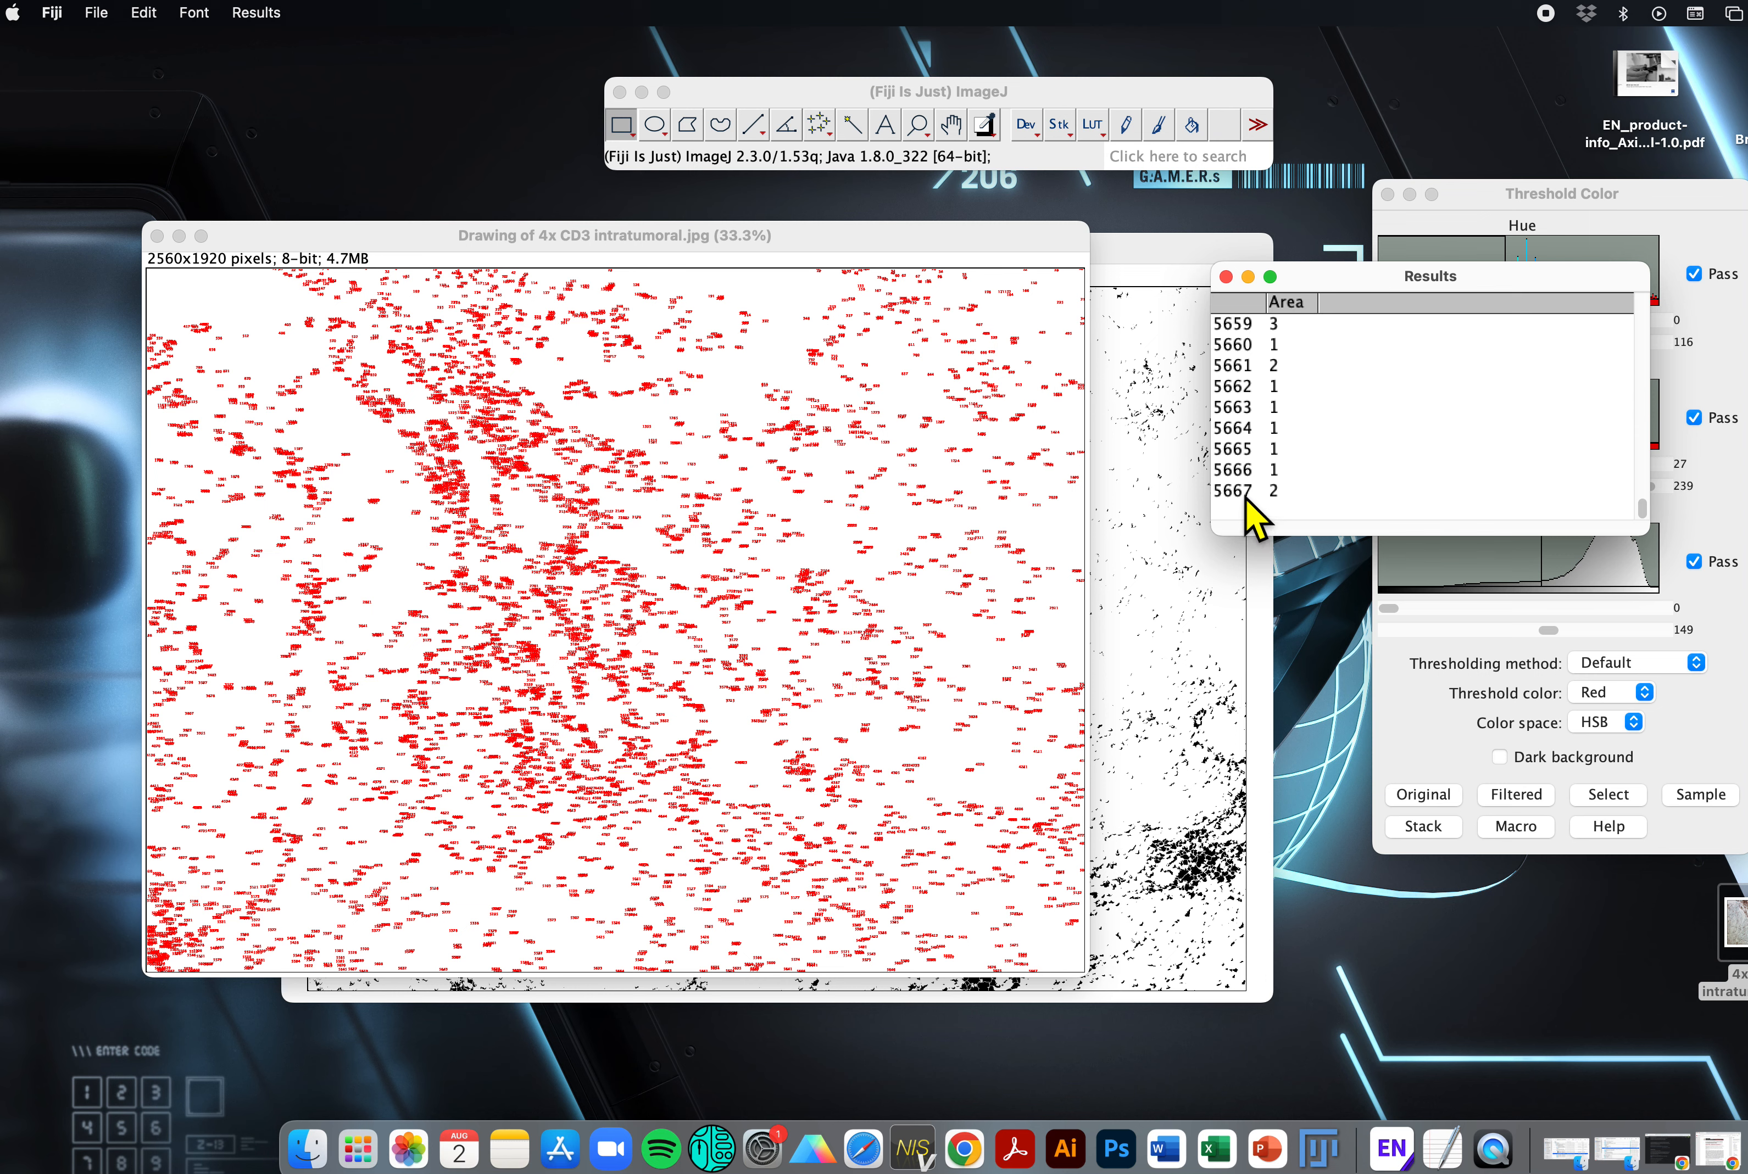
{"action": "left_click_drag", "start_coordinate": [891, 243], "coordinate": [834, 275]}
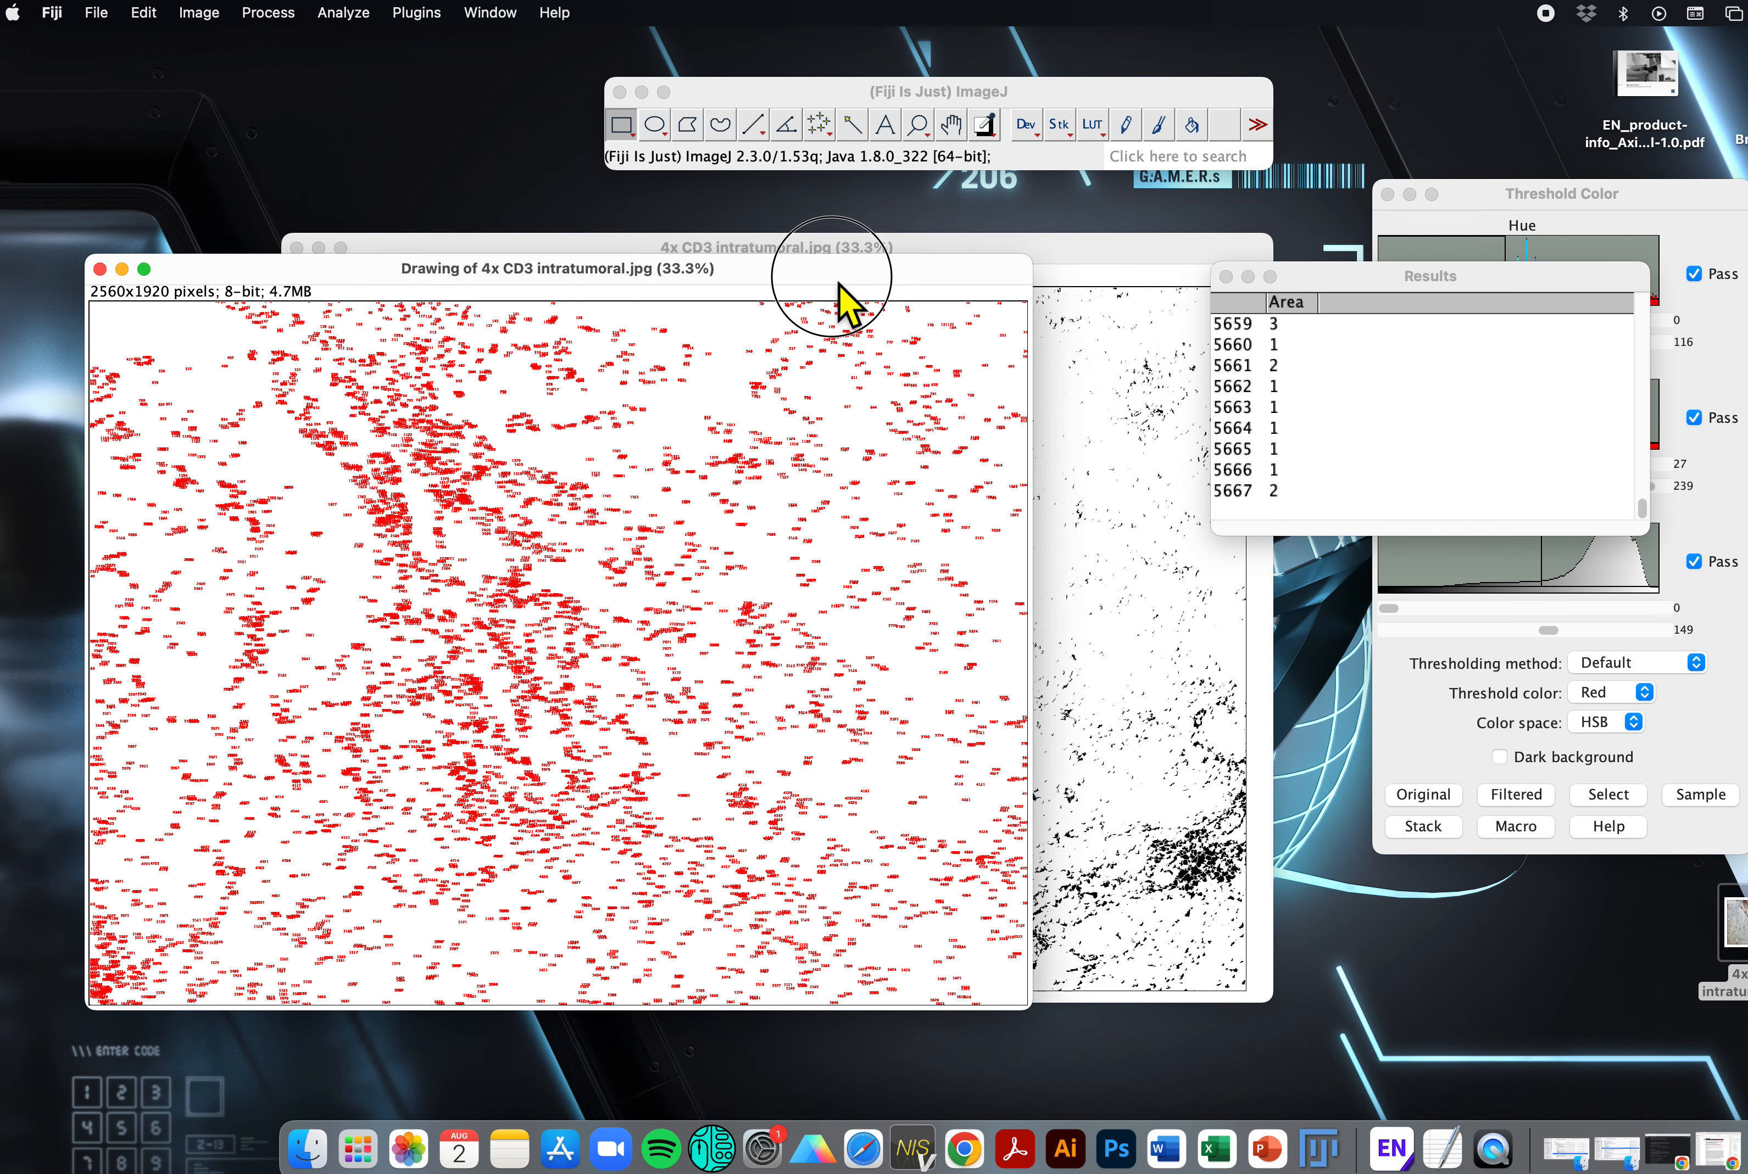
{"action": "left_click", "coordinate": [1053, 263]}
{"action": "left_click_drag", "start_coordinate": [1056, 258], "coordinate": [1049, 197]}
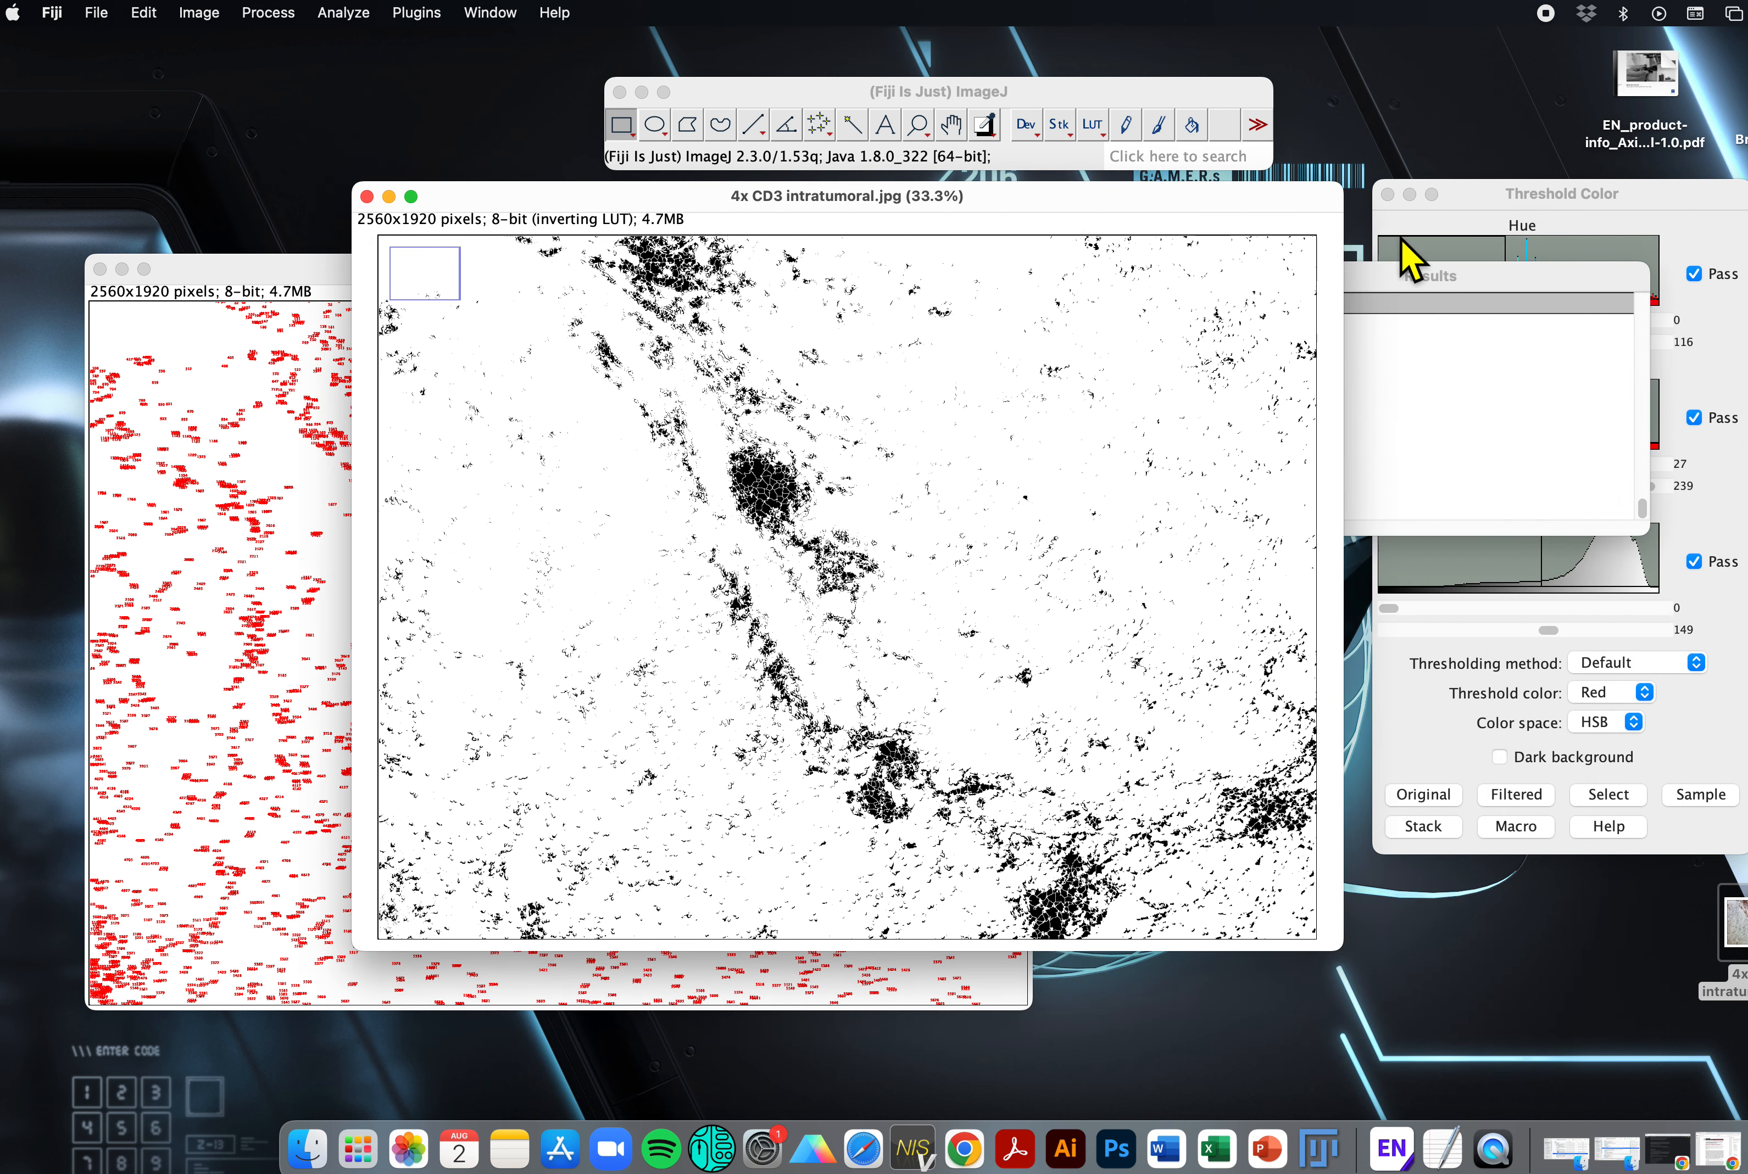
{"action": "left_click", "coordinate": [1414, 308]}
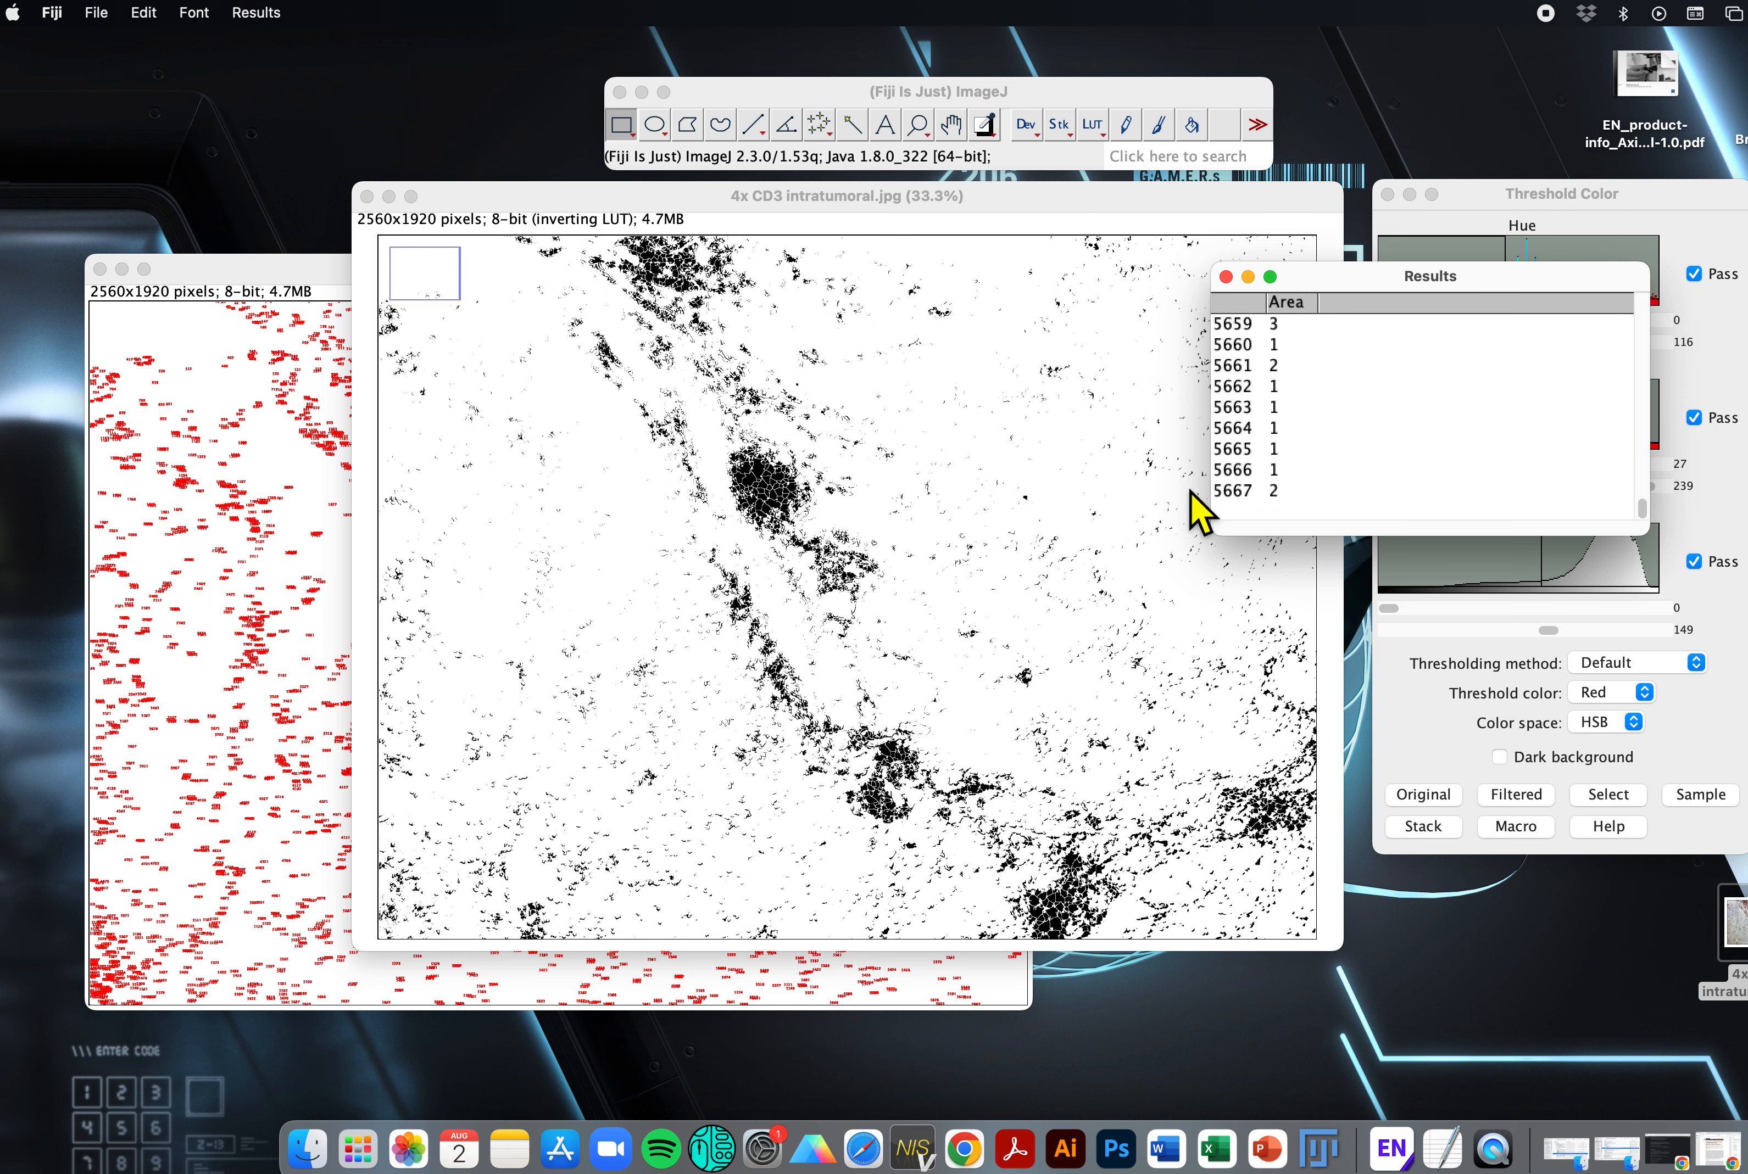
Step: Examine the numbered particle outlines in the drawing up close and review the last rows of the results table
{"action": "left_click", "coordinate": [350, 613]}
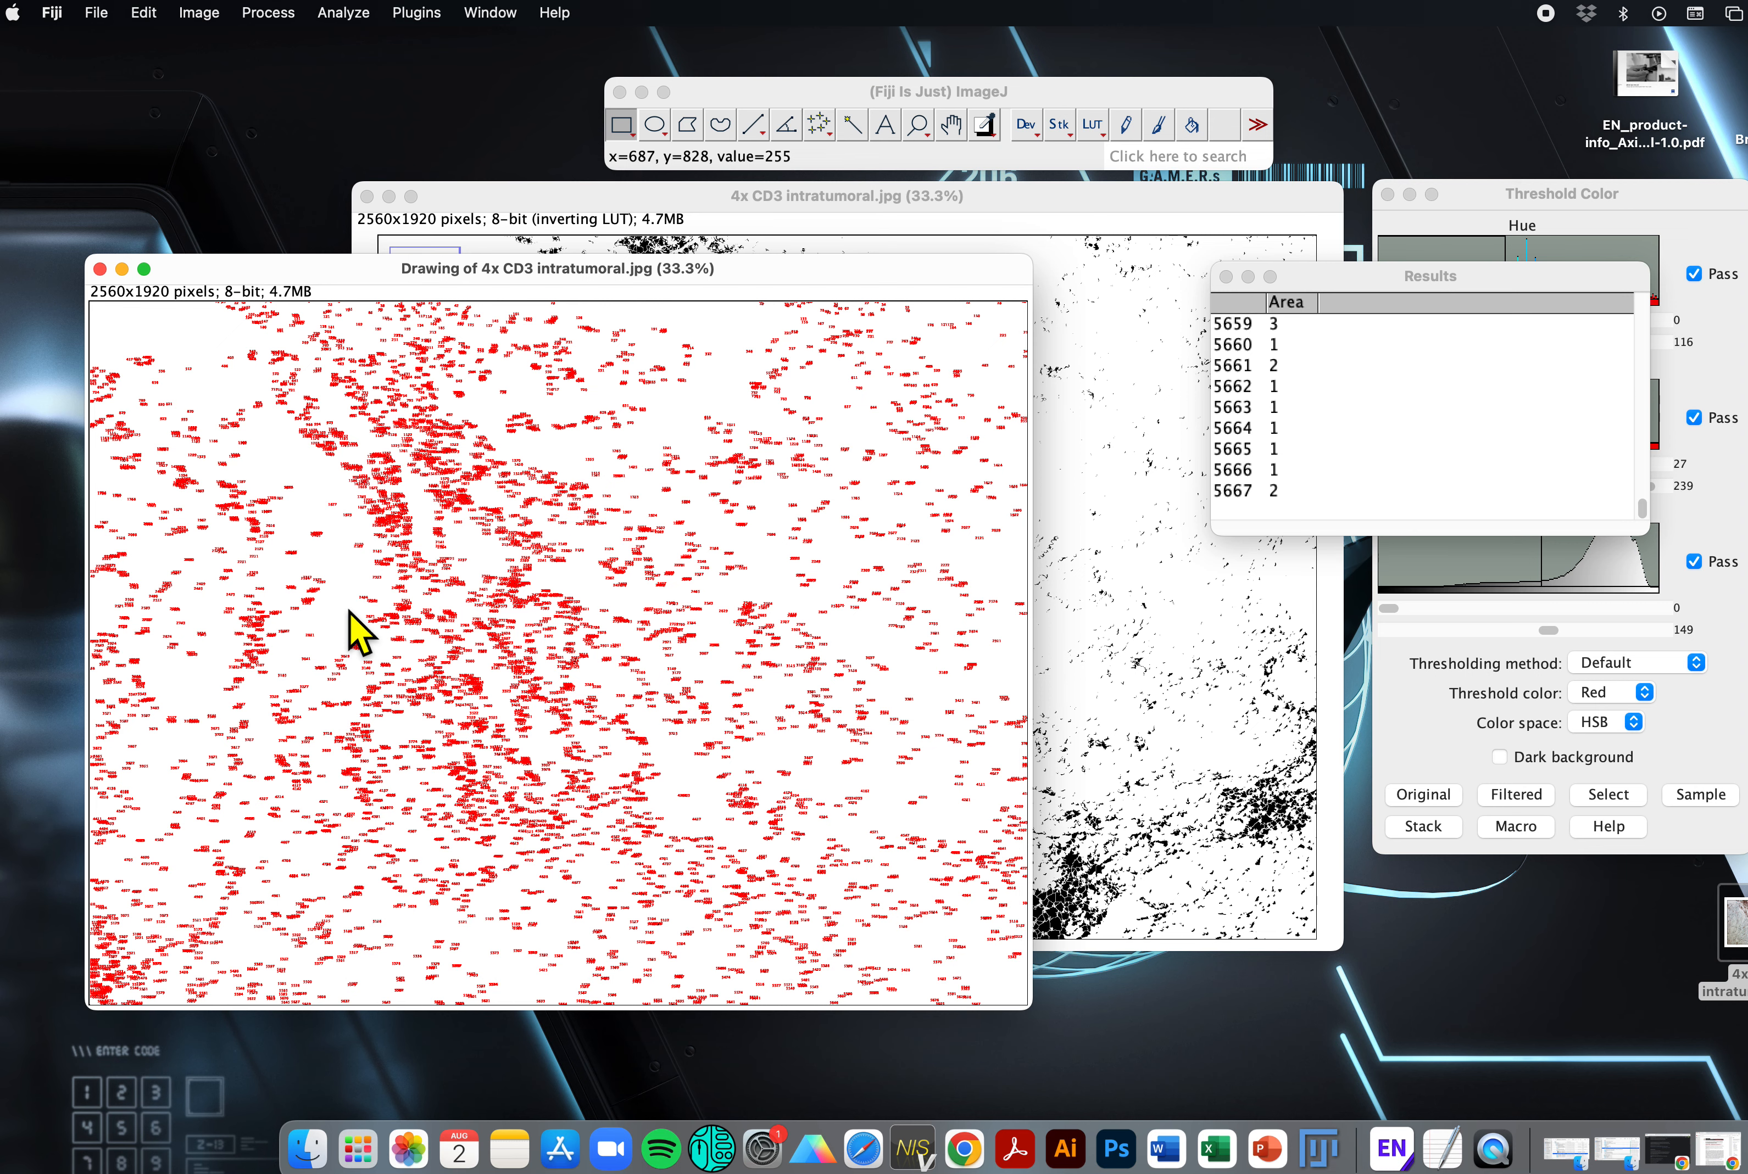
{"action": "scroll", "coordinate": [350, 613], "scroll_direction": "up", "scroll_amount": 3}
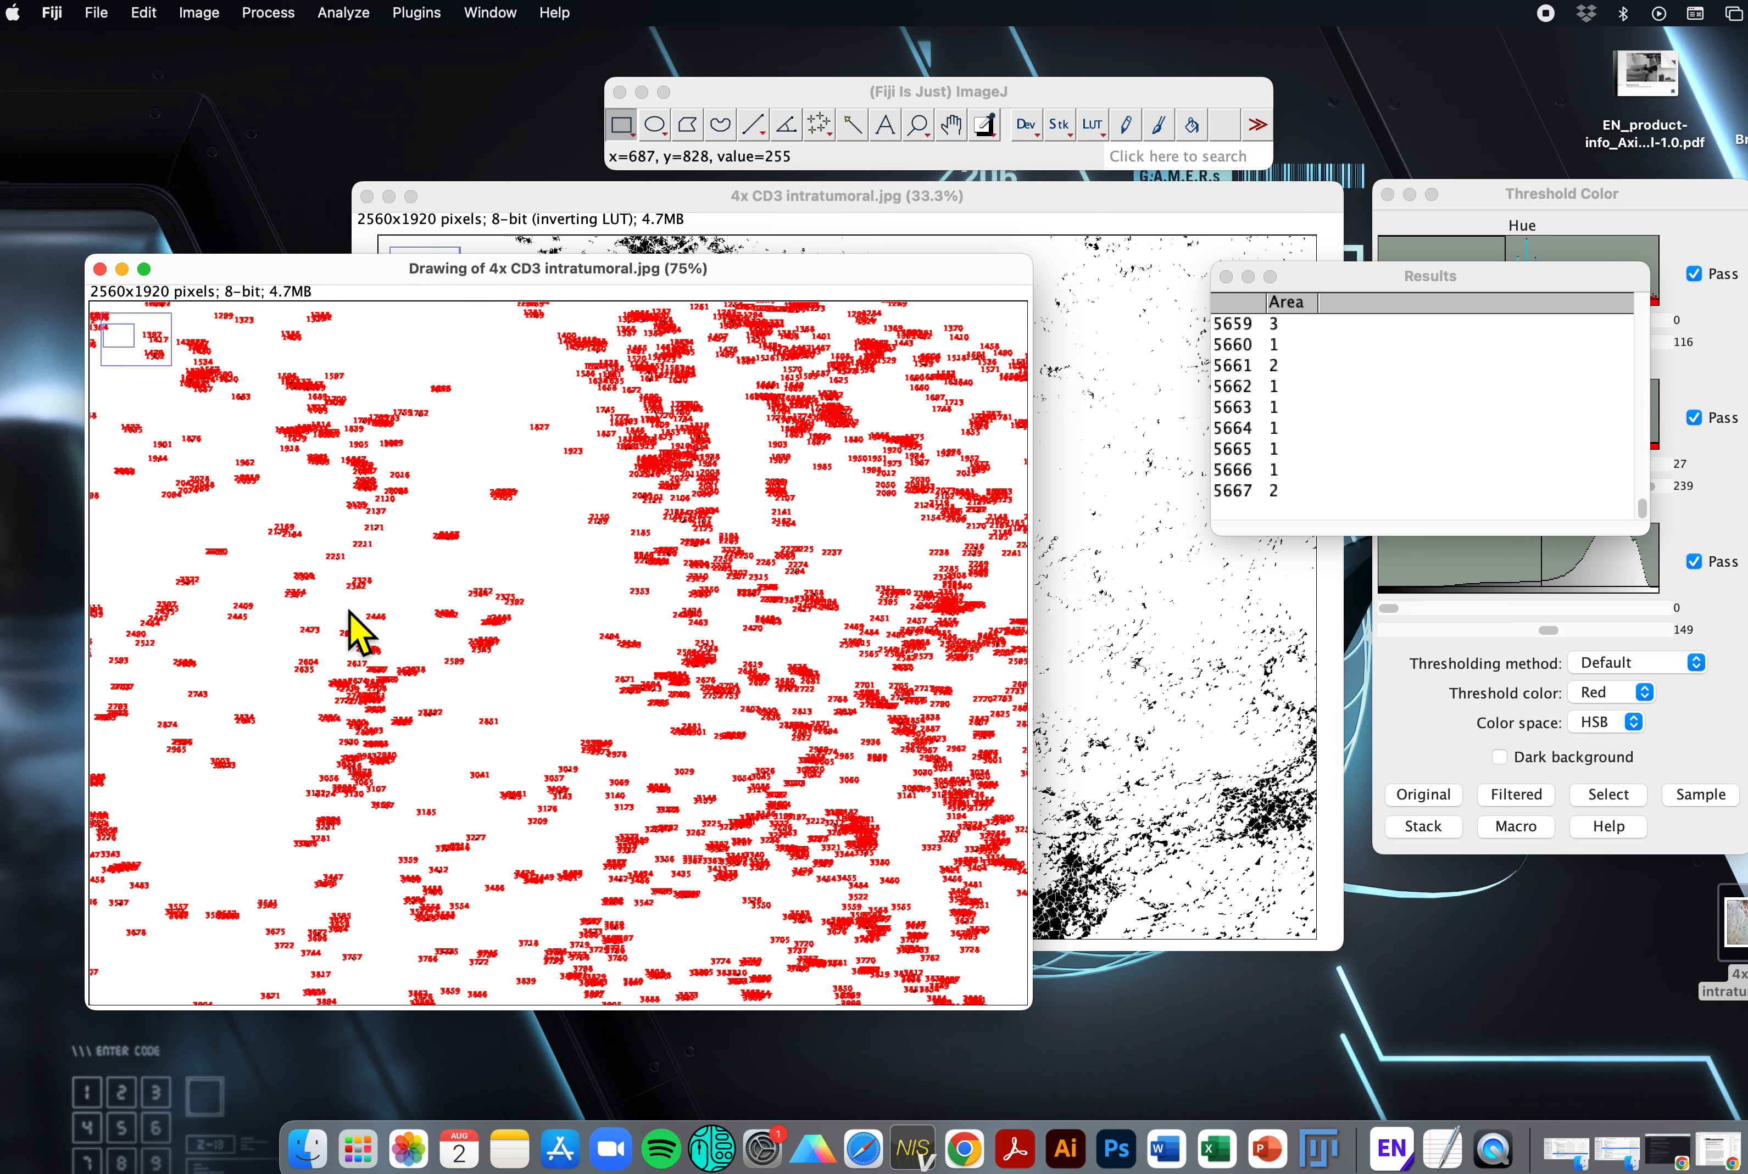
{"action": "scroll", "coordinate": [350, 613], "scroll_direction": "up", "scroll_amount": 1}
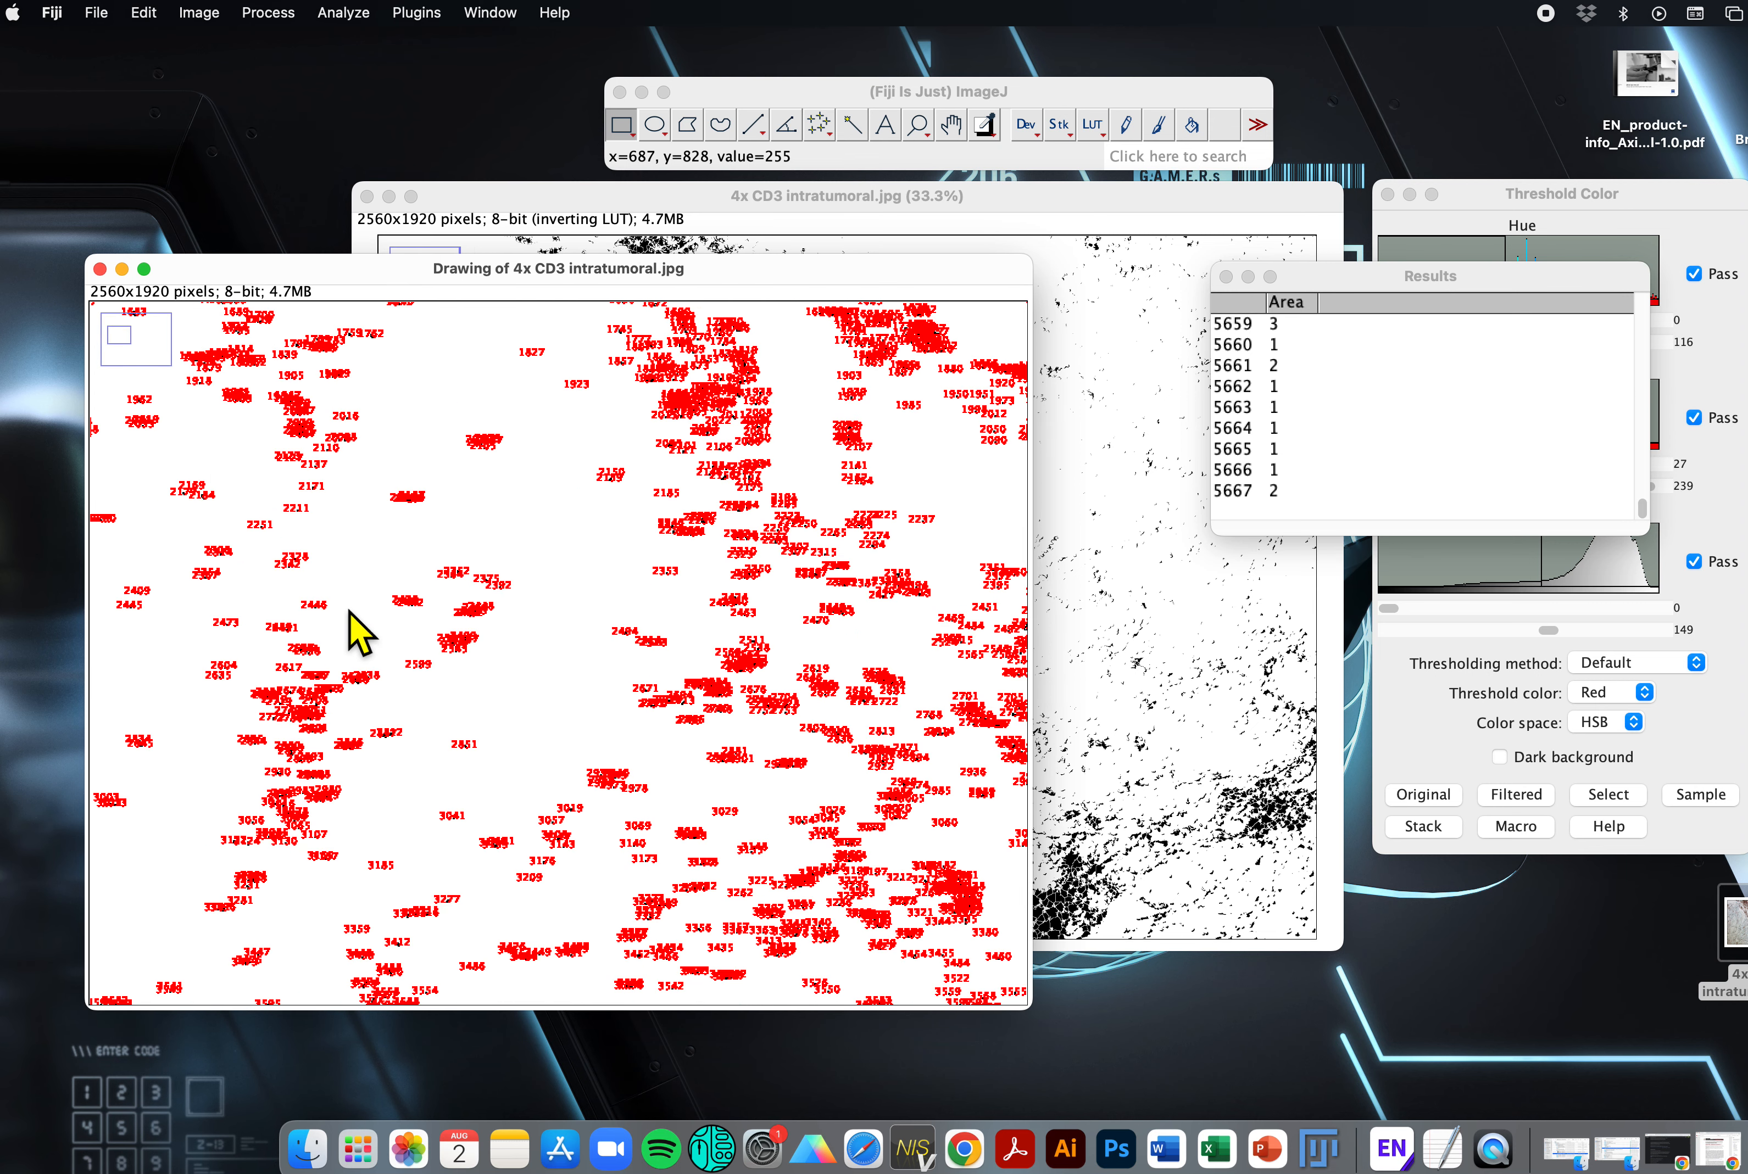
{"action": "scroll", "coordinate": [357, 632], "scroll_direction": "up", "scroll_amount": 1}
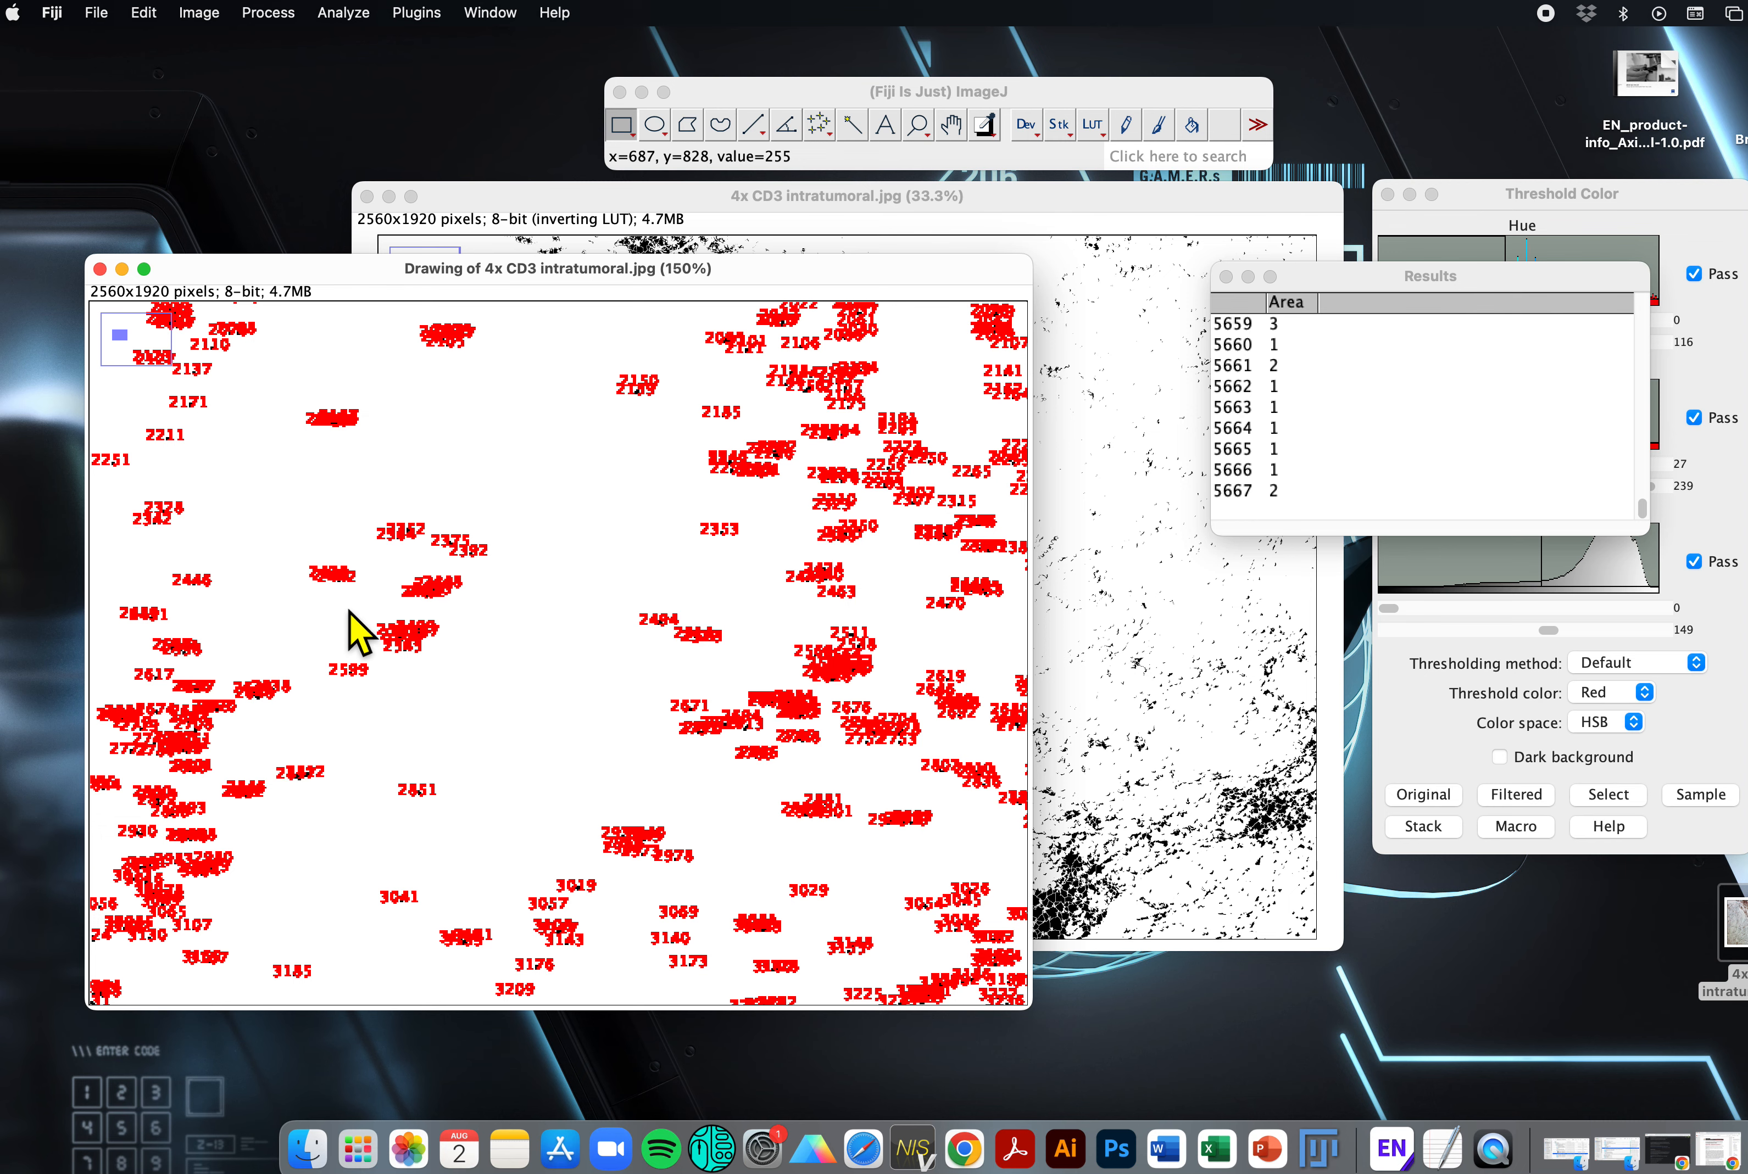
{"action": "scroll", "coordinate": [350, 613], "scroll_direction": "down", "scroll_amount": 4}
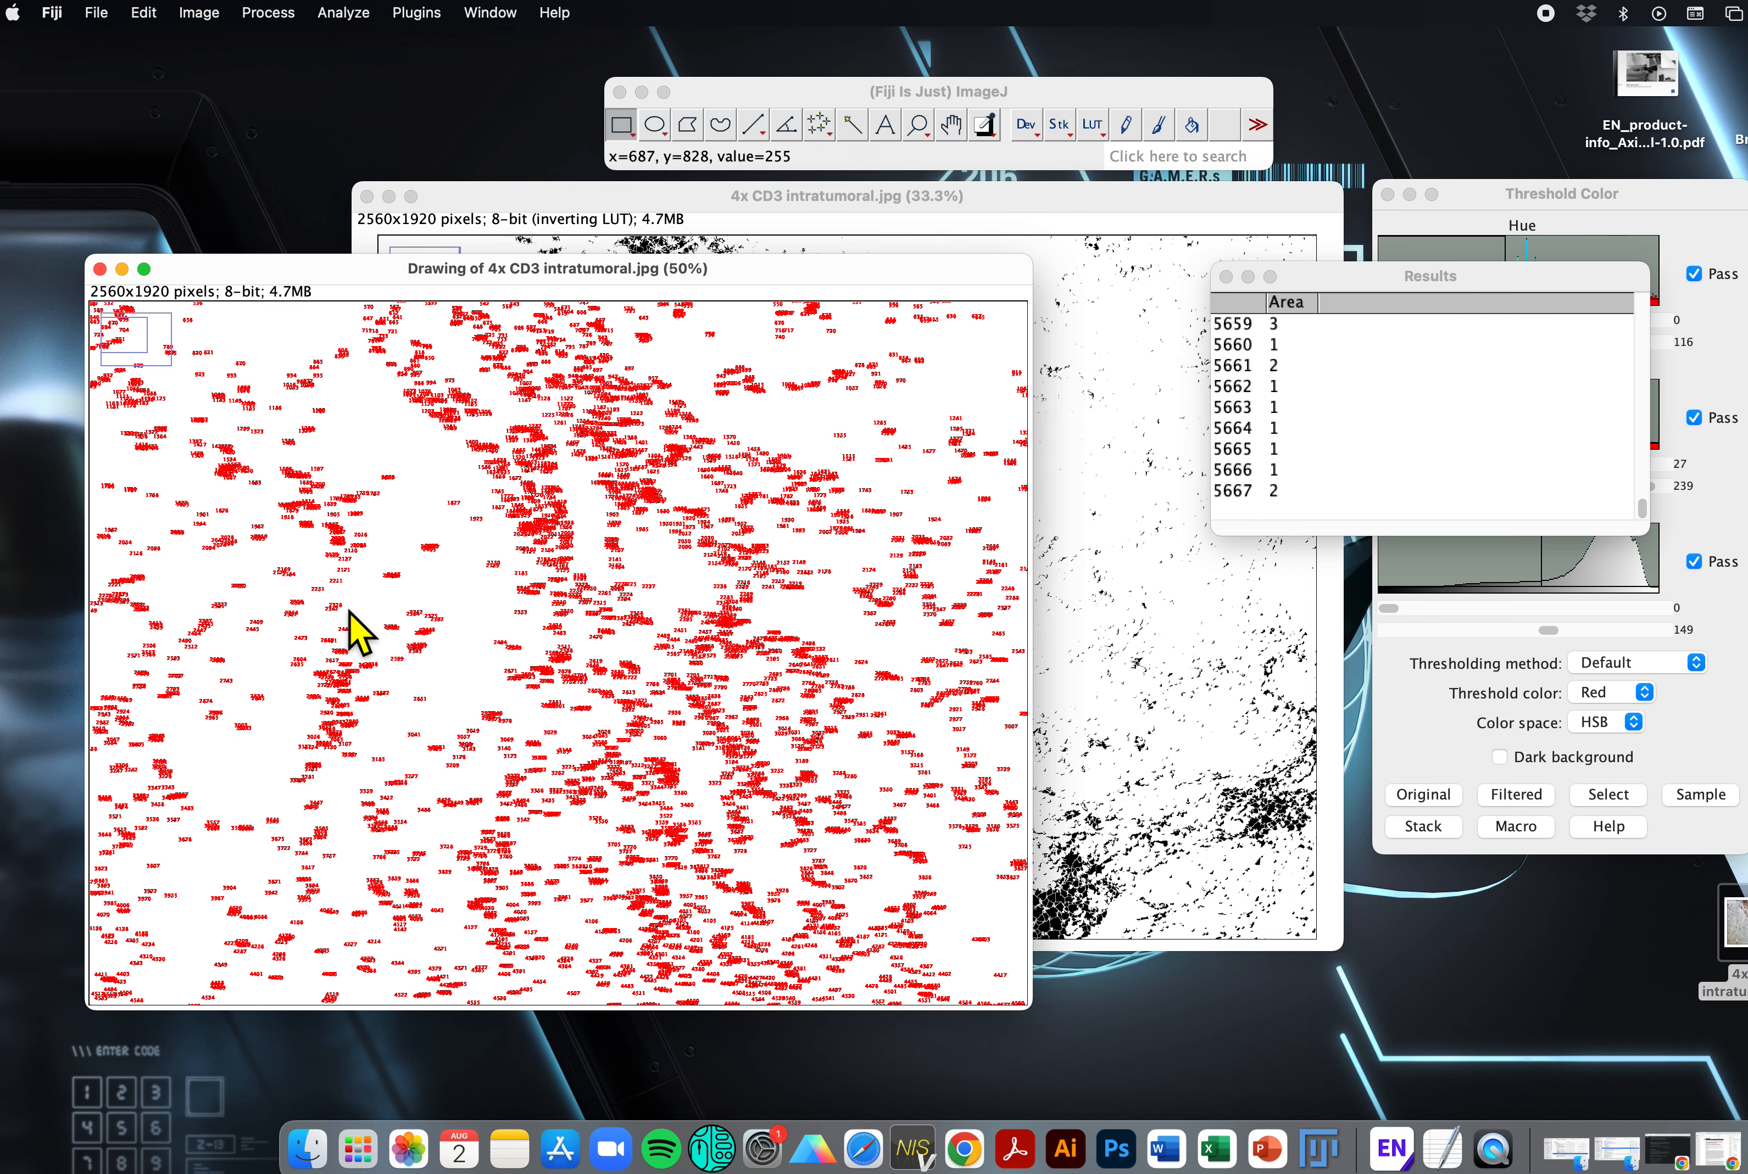
{"action": "scroll", "coordinate": [348, 611], "scroll_direction": "down", "scroll_amount": 1}
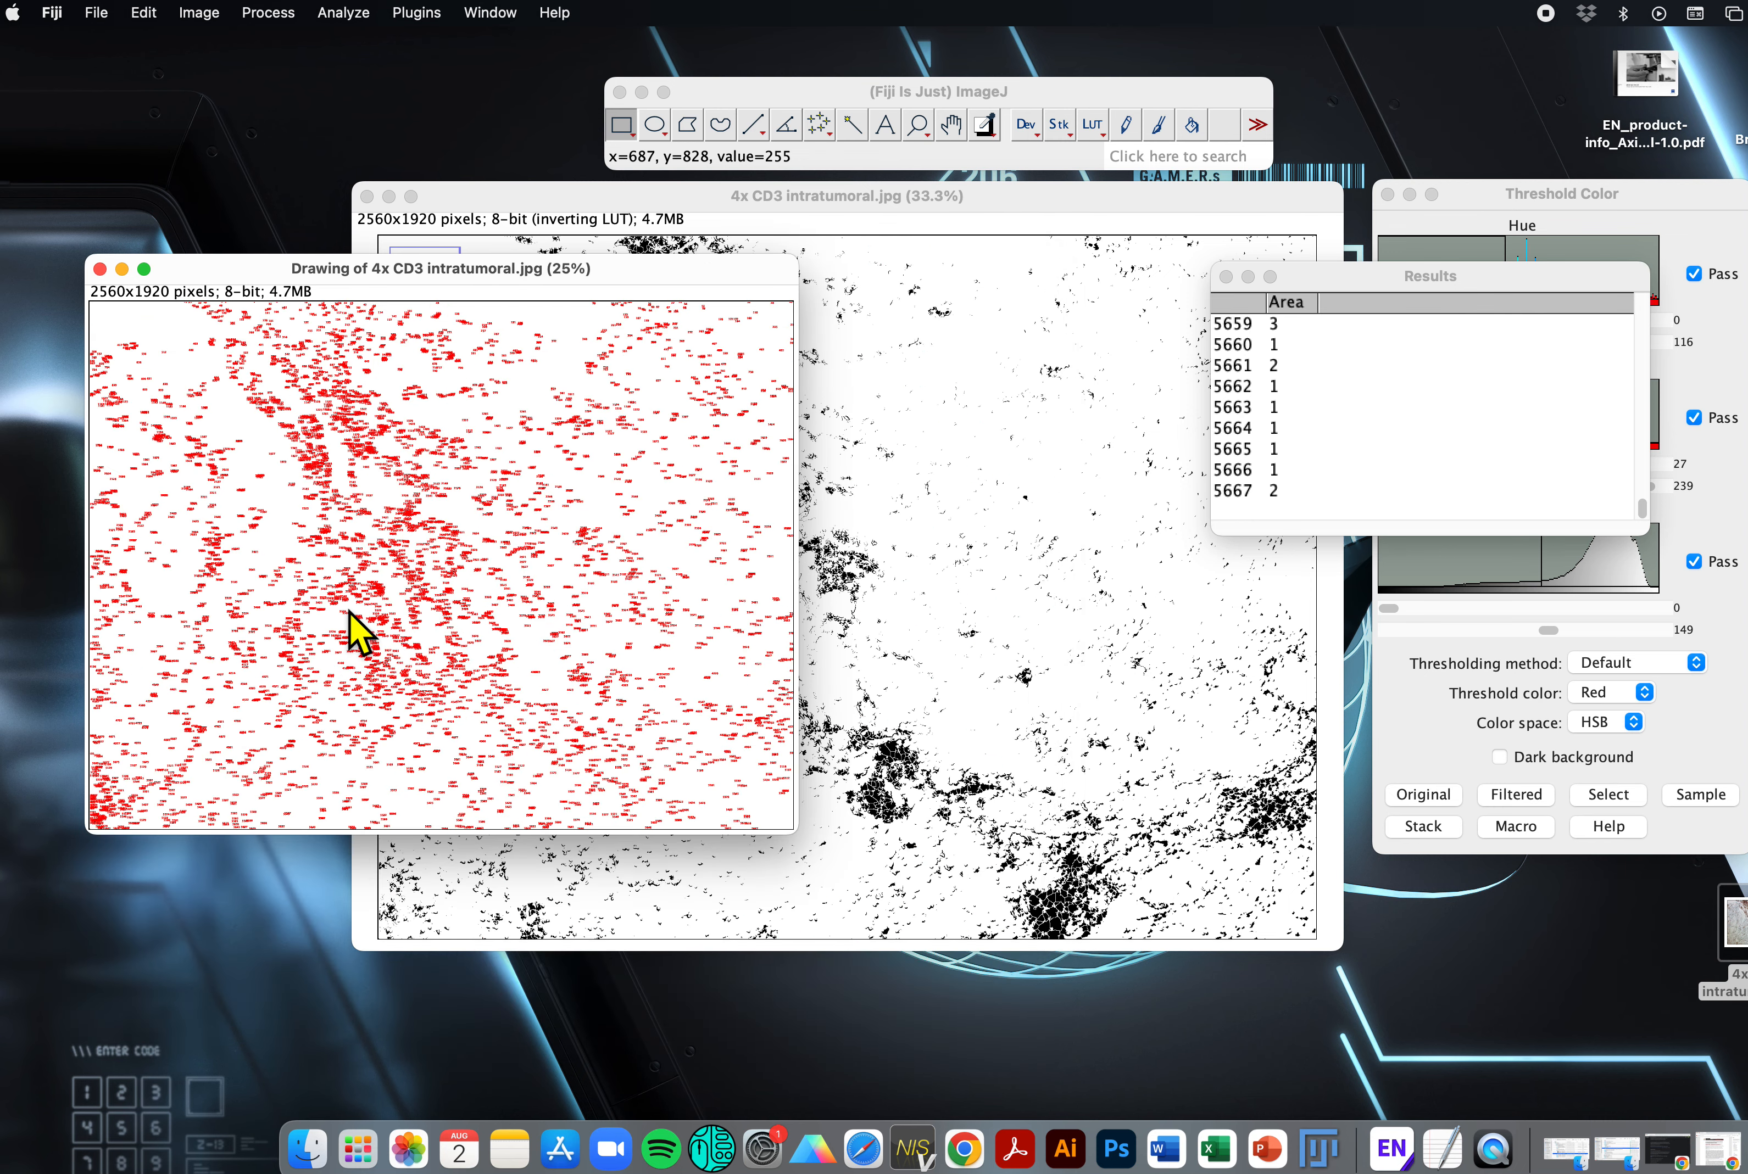
{"action": "scroll", "coordinate": [348, 611], "scroll_direction": "up", "scroll_amount": 1}
{"action": "left_click", "coordinate": [990, 191]}
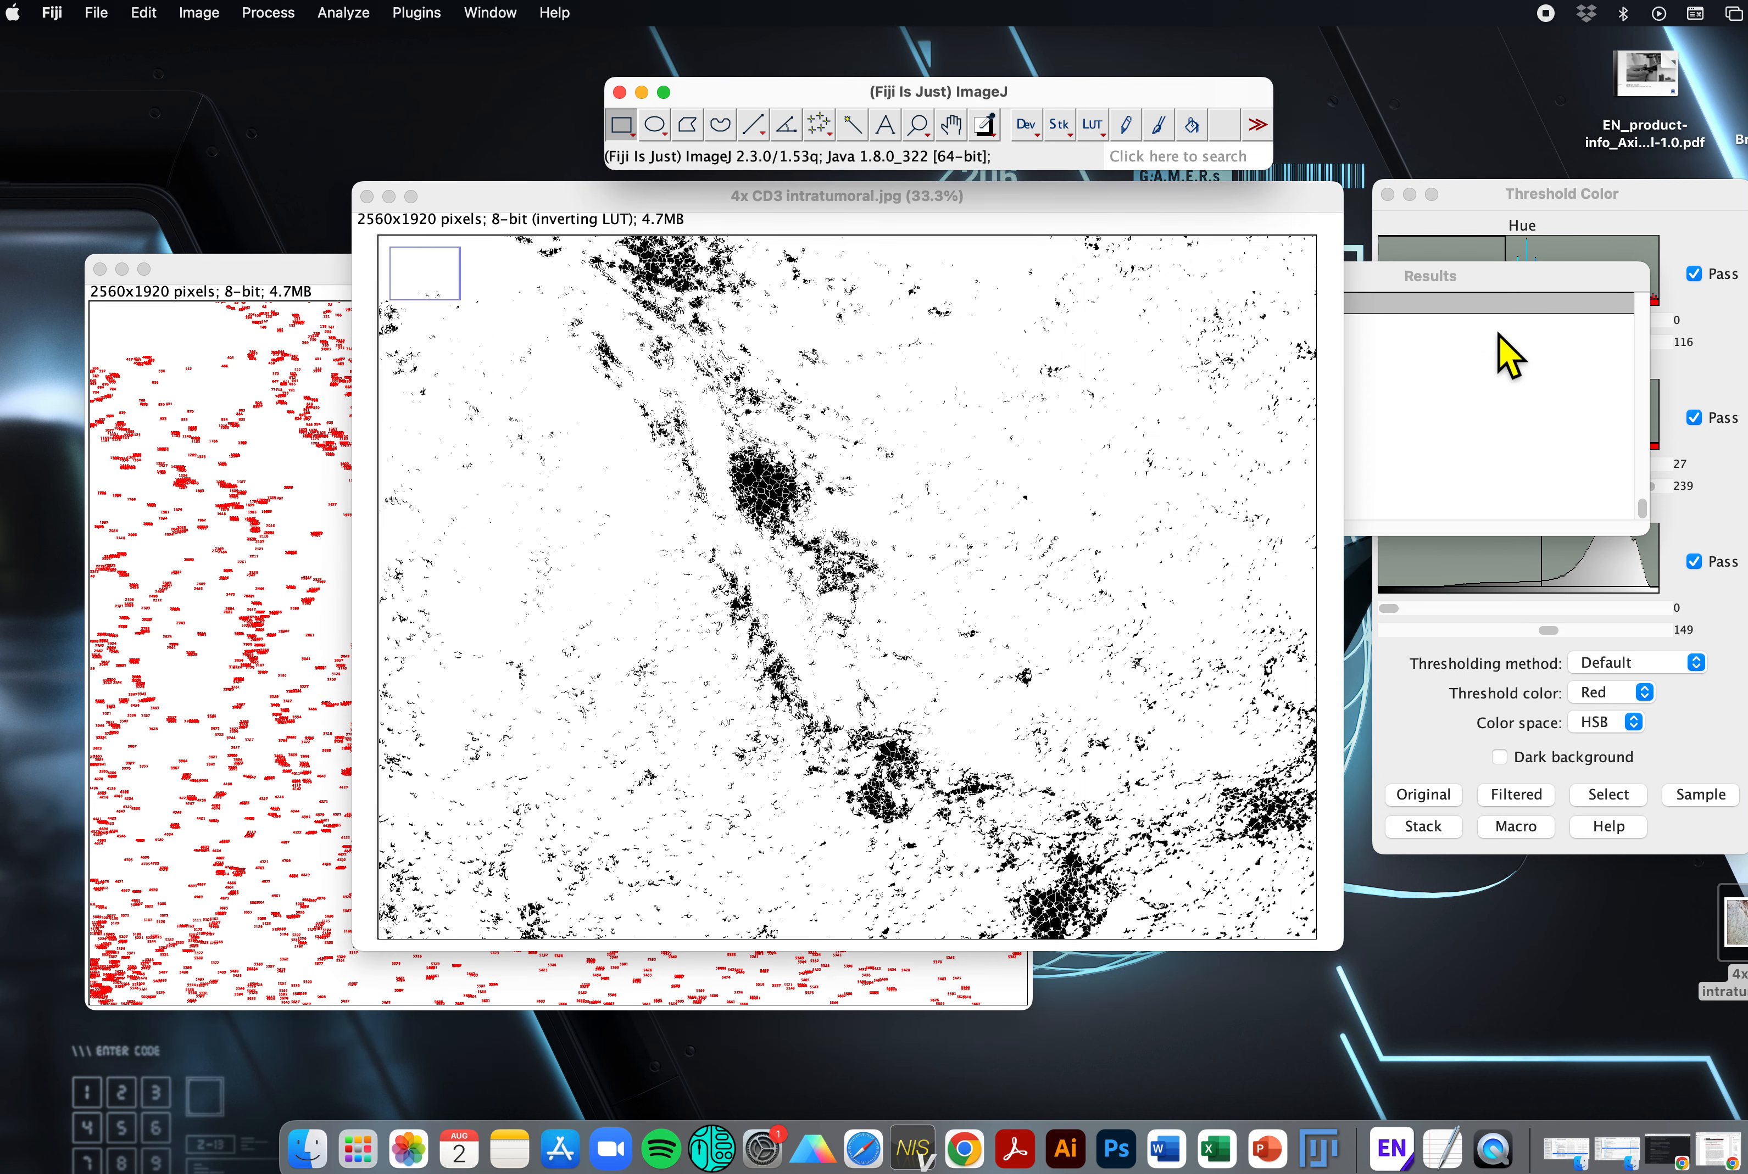
{"action": "left_click", "coordinate": [1497, 301]}
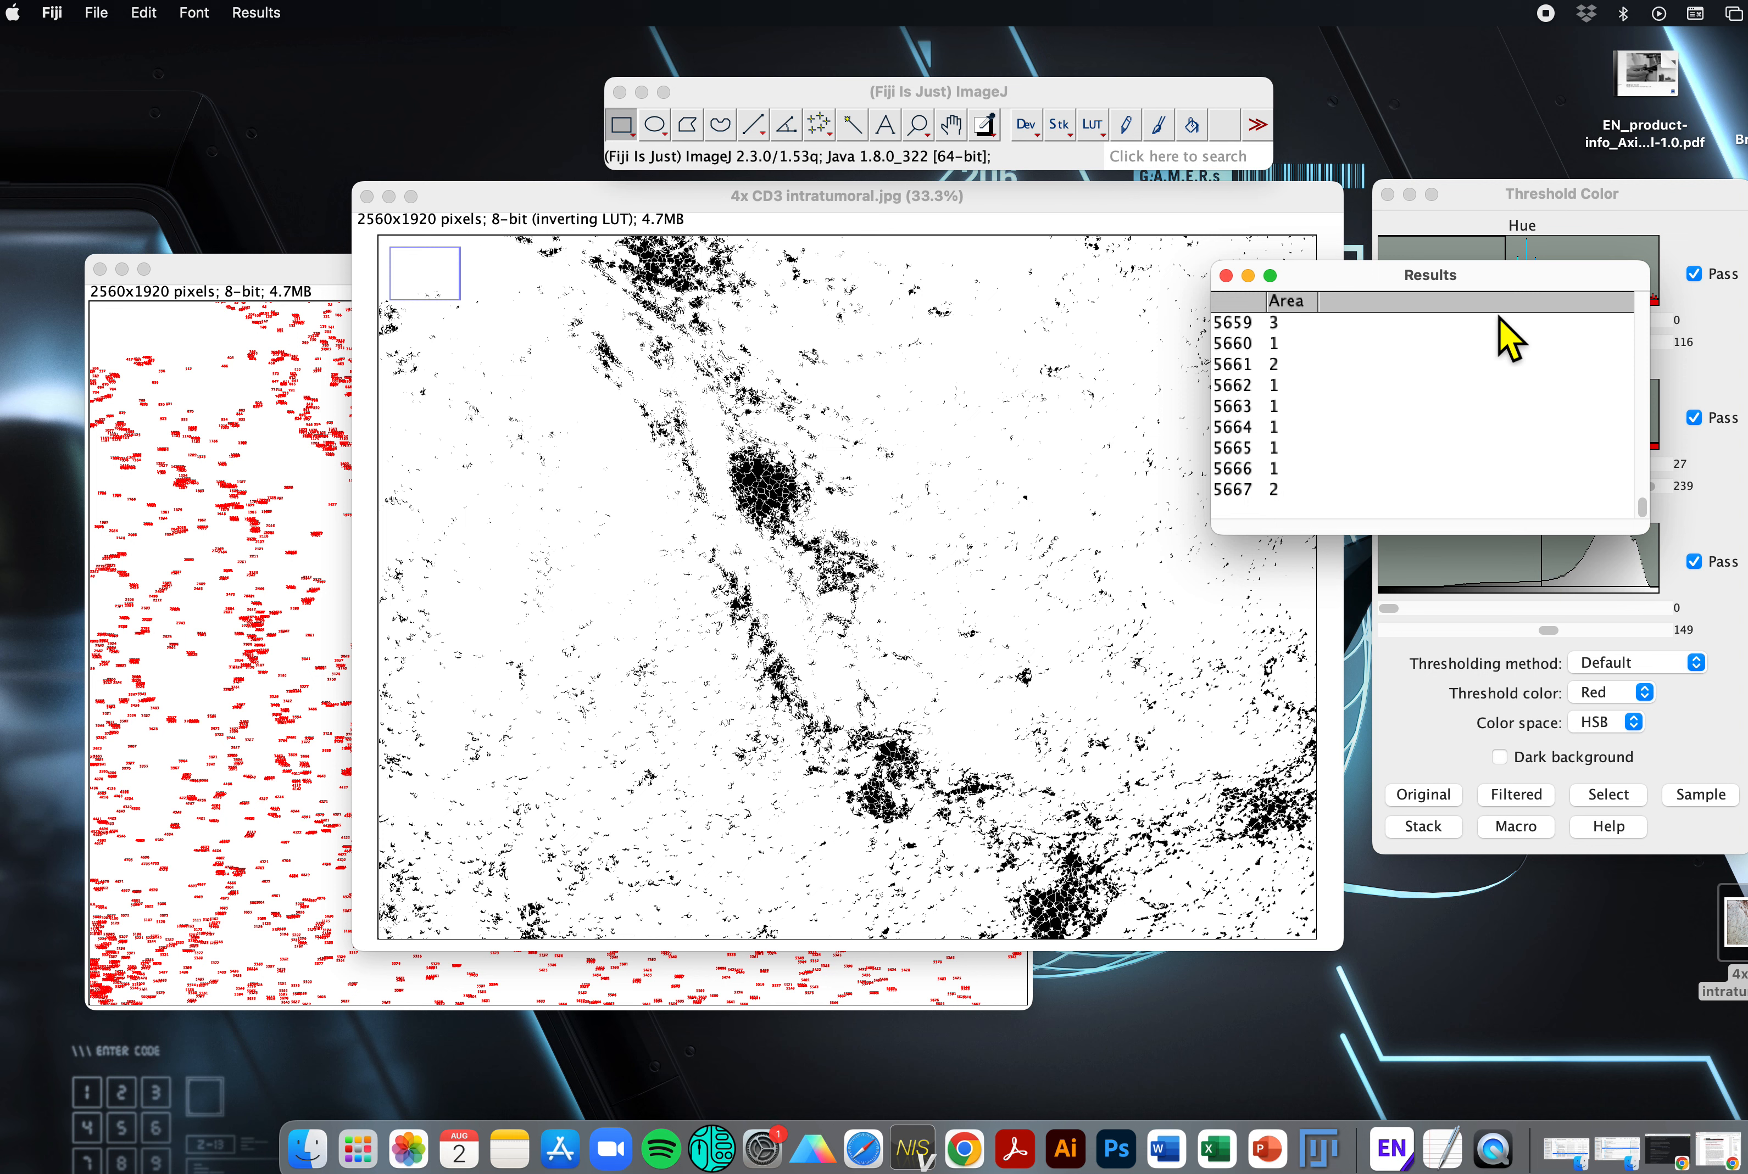
{"action": "left_click_drag", "start_coordinate": [1507, 288], "coordinate": [1451, 369]}
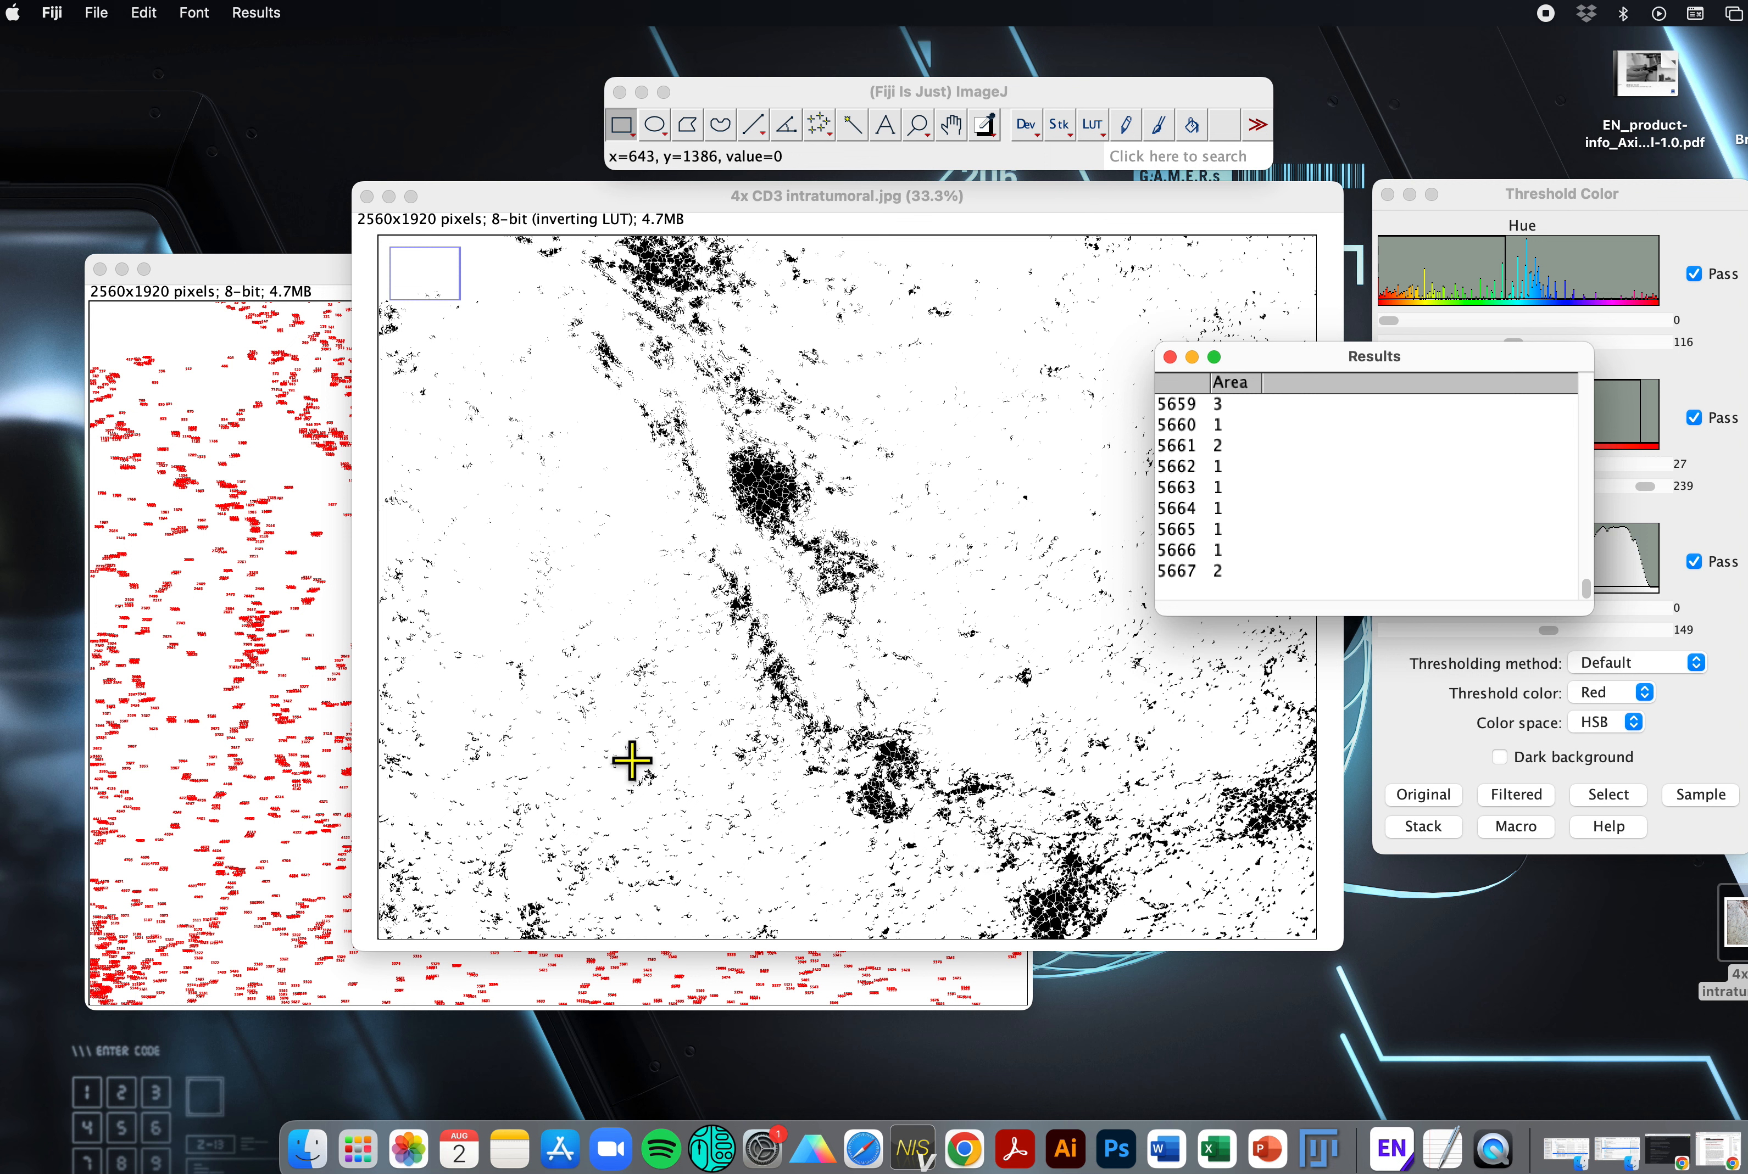
{"action": "left_click", "coordinate": [837, 93]}
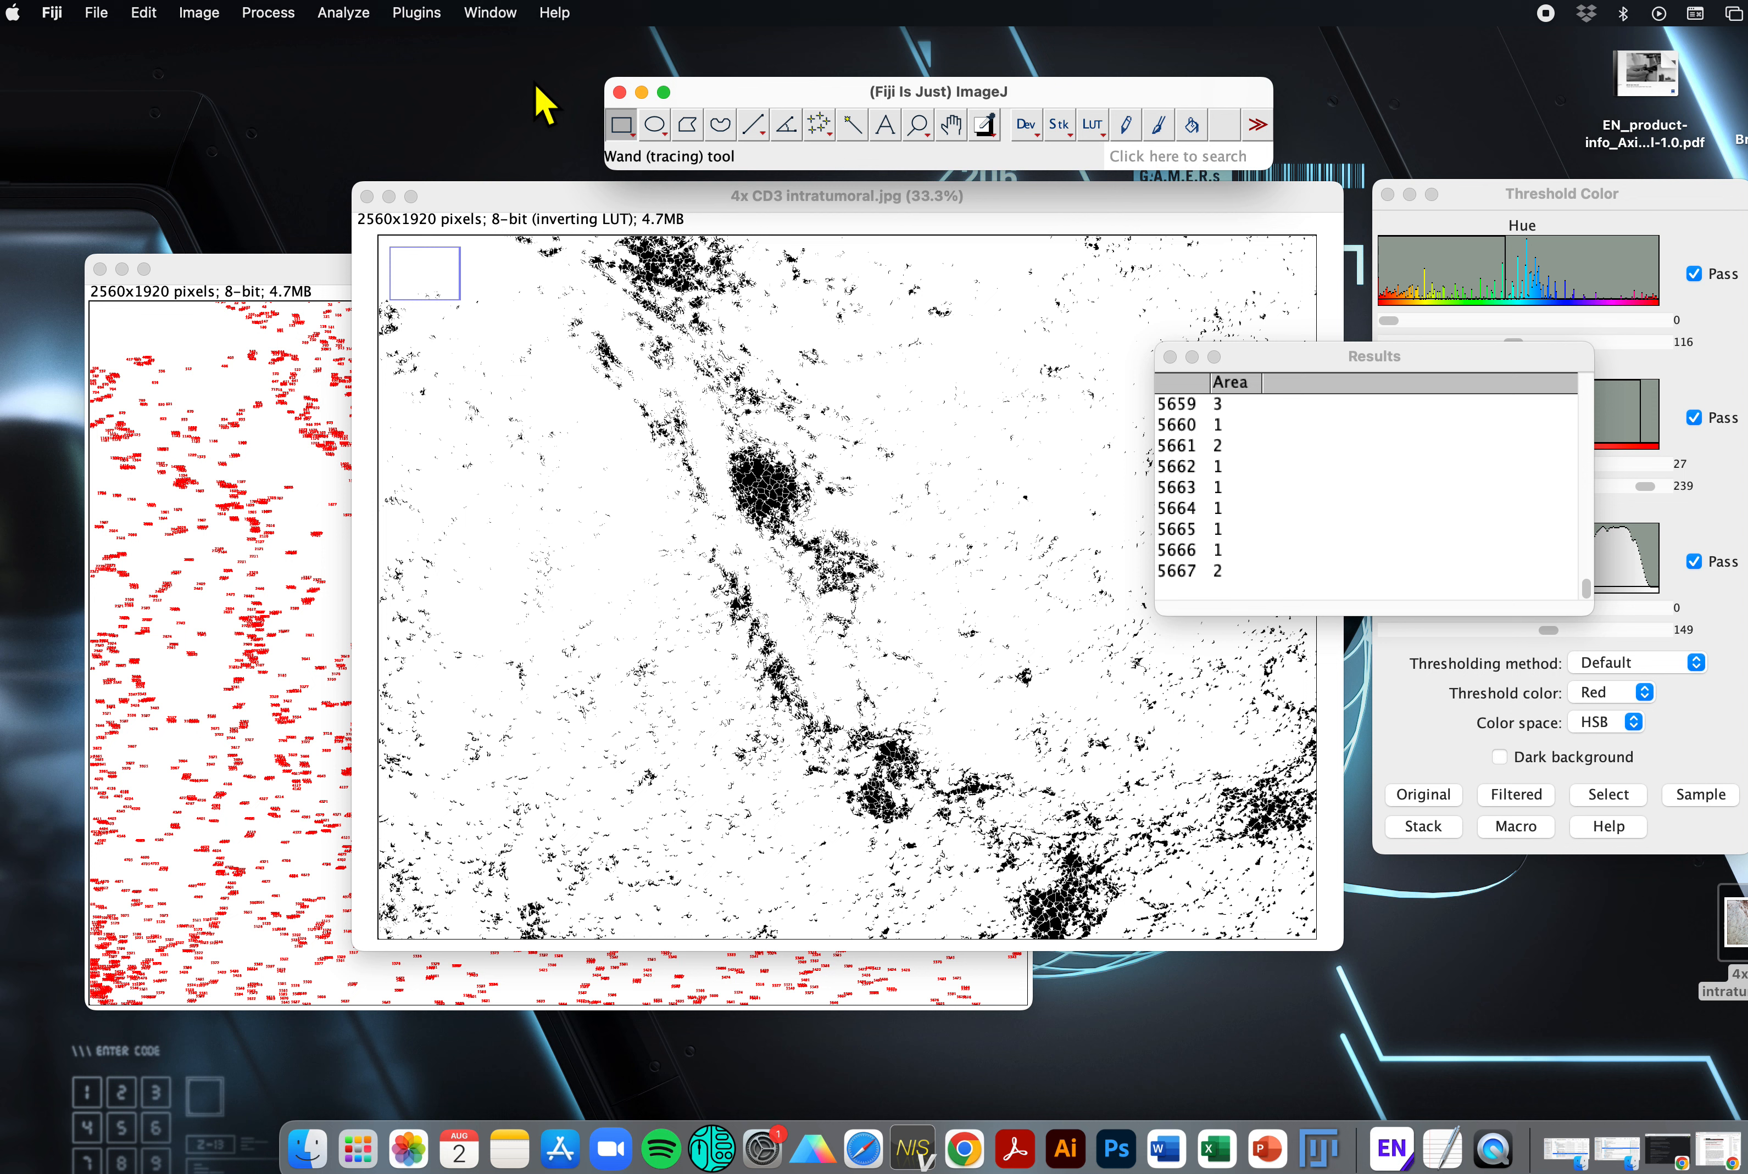
{"action": "left_click", "coordinate": [444, 15]}
{"action": "mouse_move", "coordinate": [452, 47]}
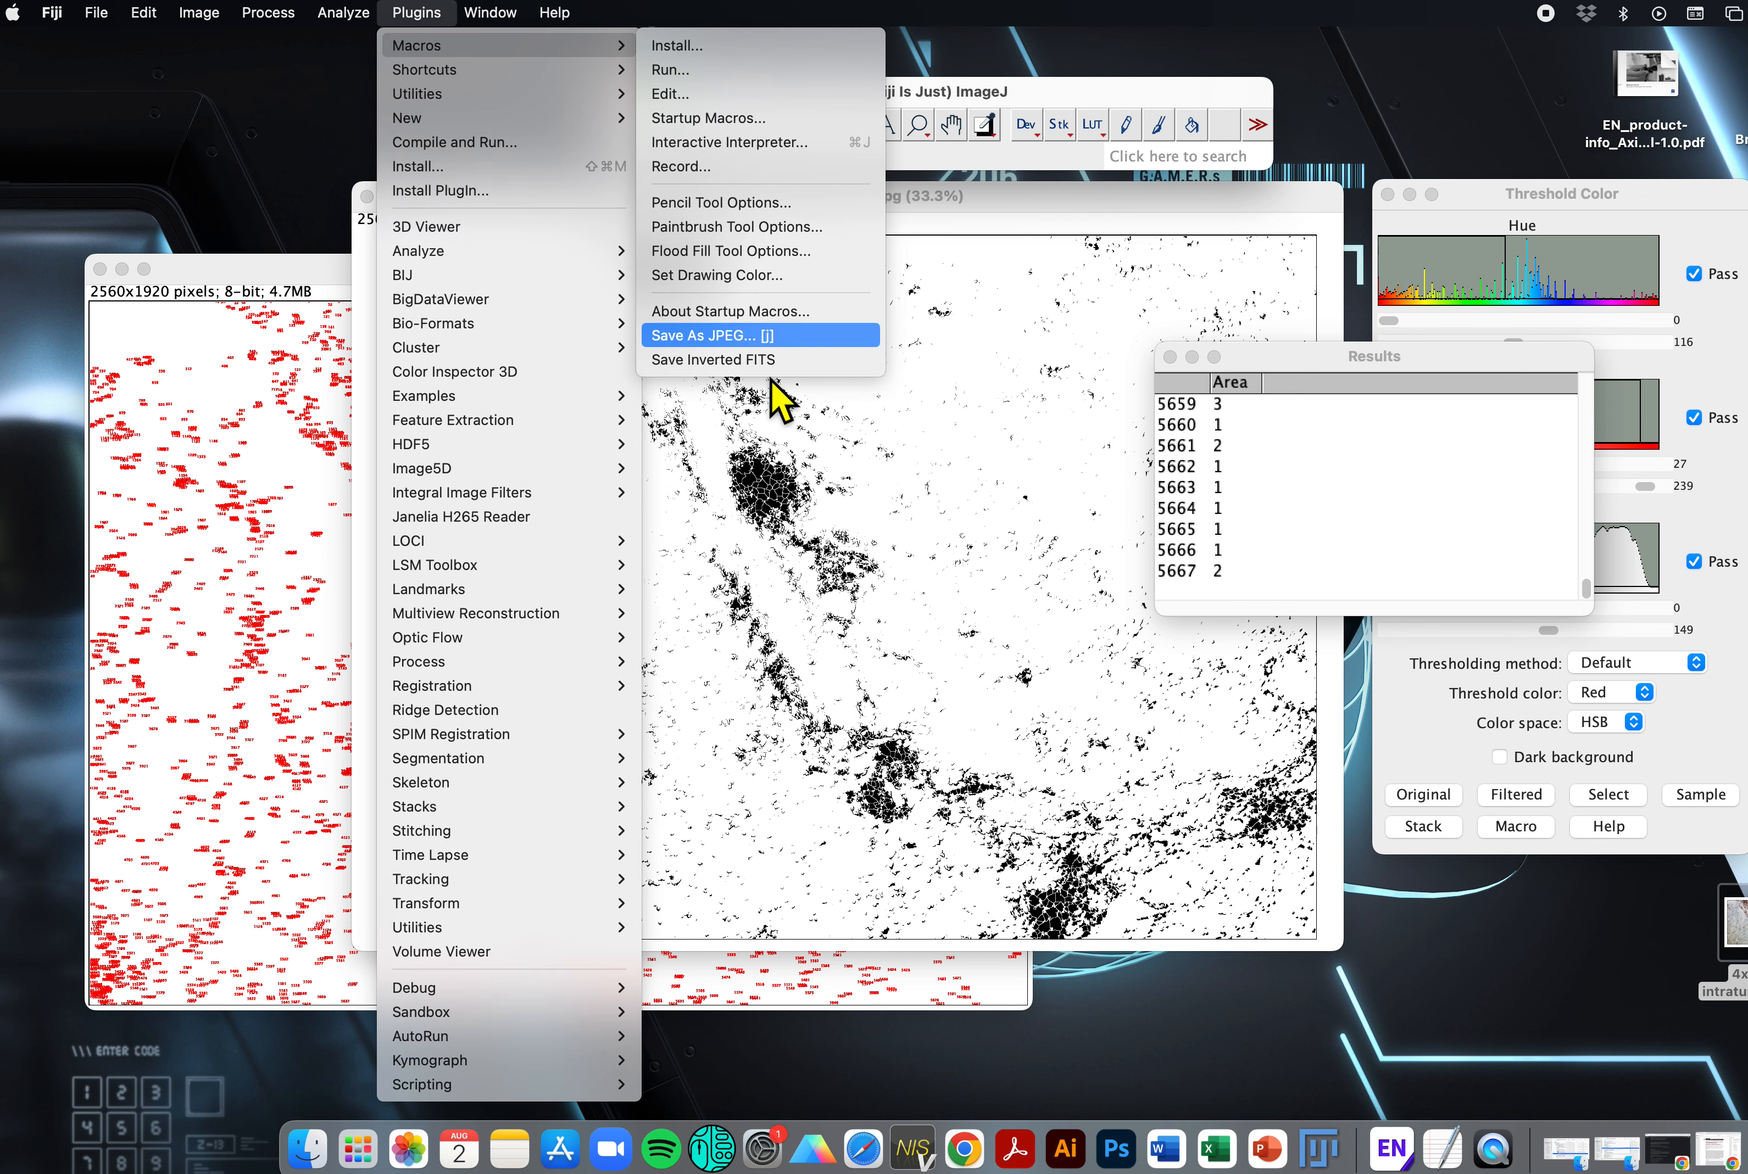
{"action": "left_click", "coordinate": [1053, 301]}
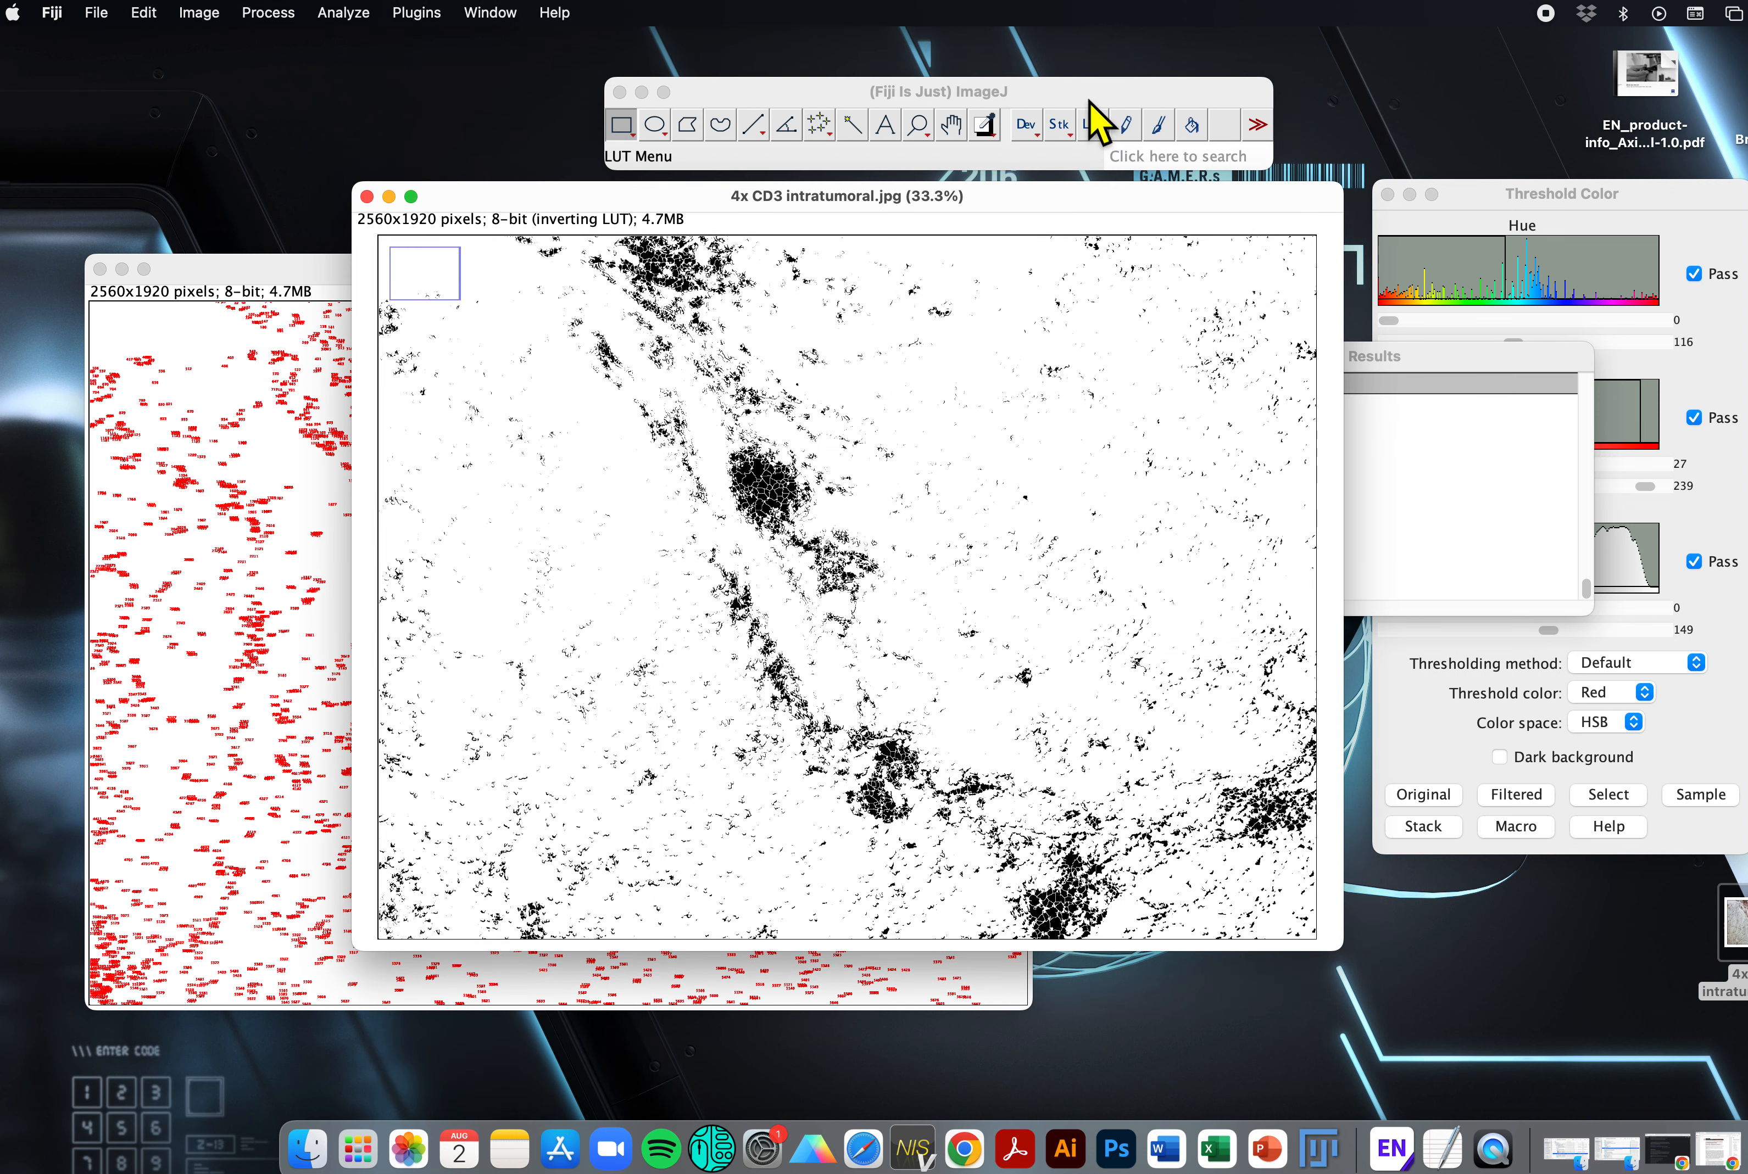
{"action": "left_click", "coordinate": [1091, 125]}
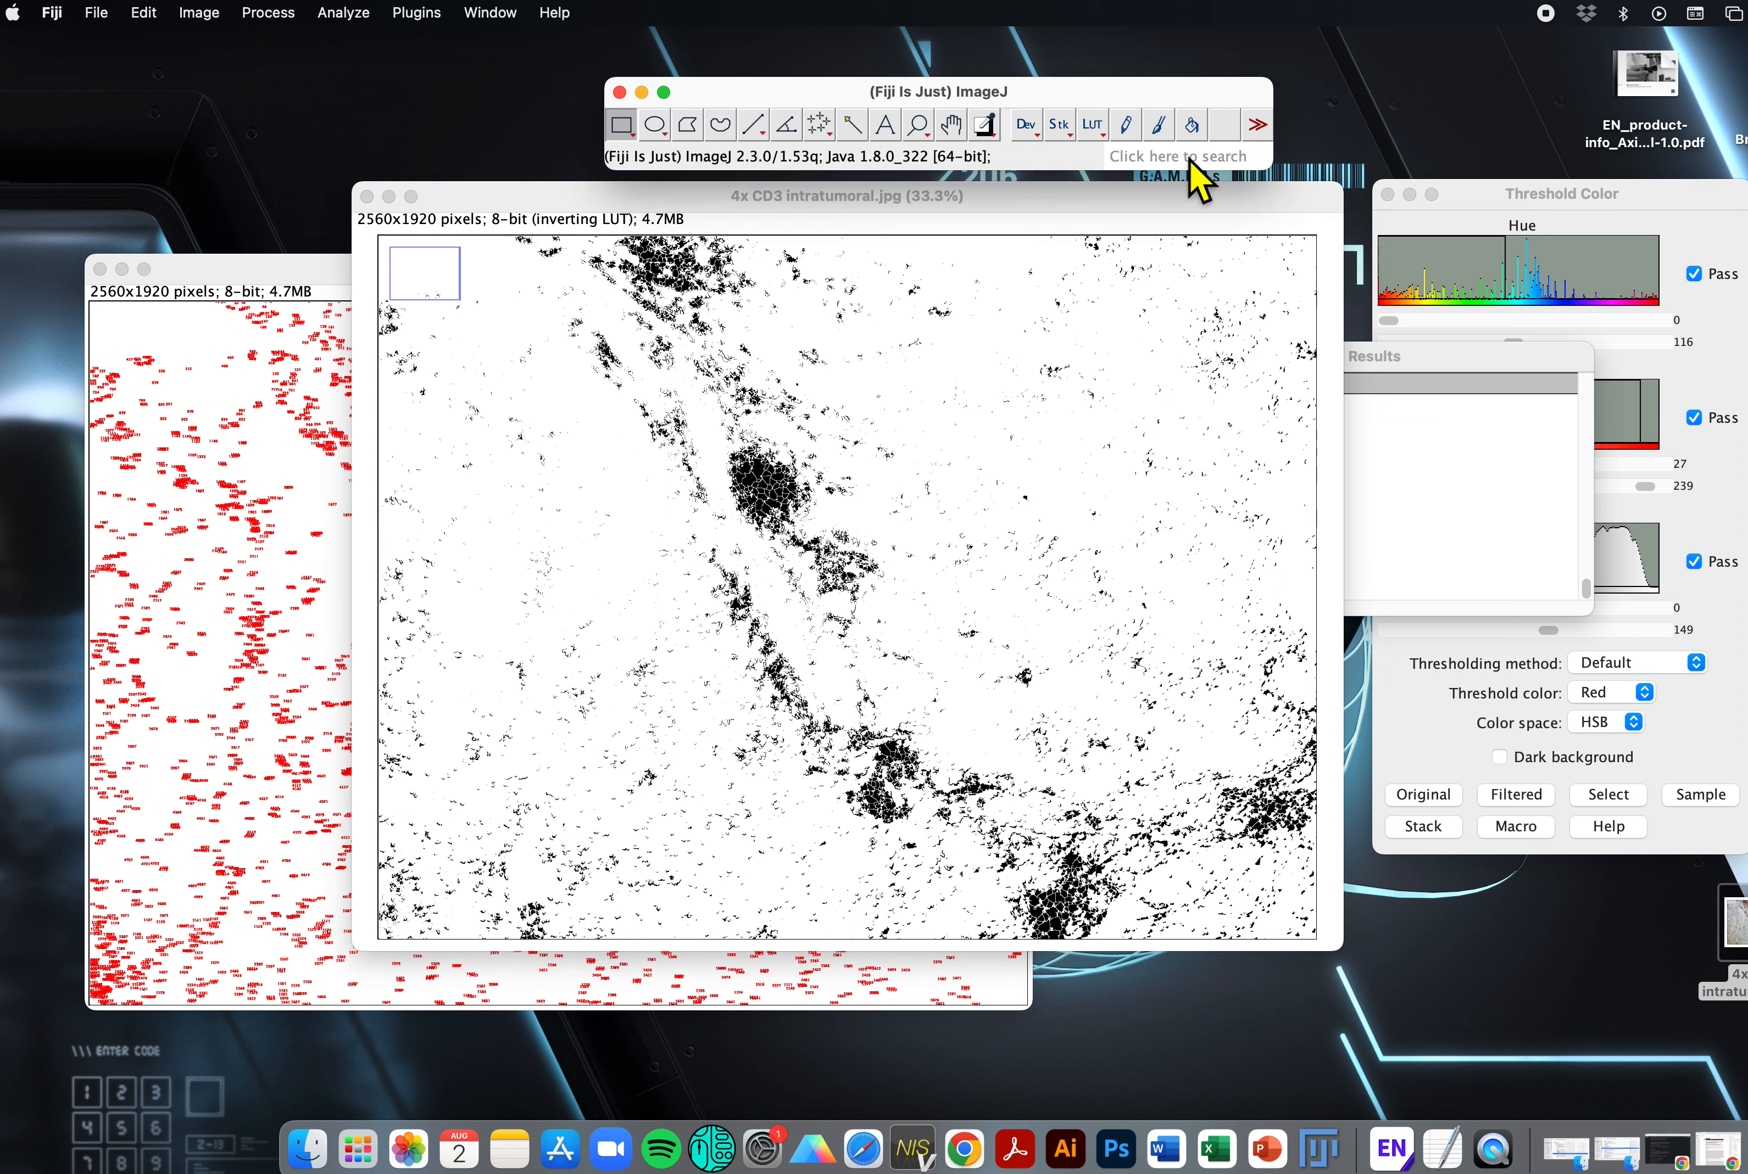